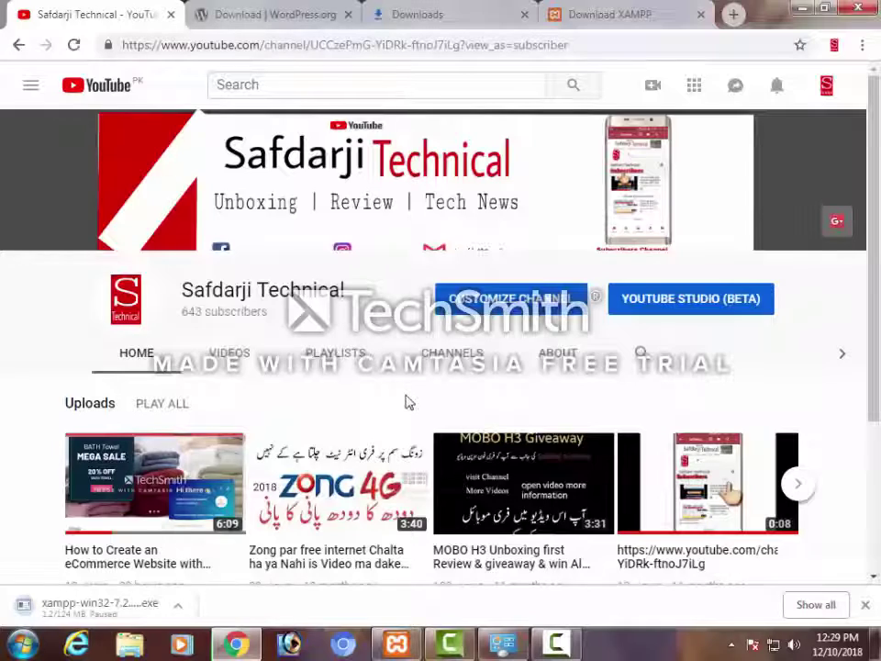
Open the WordPress eCommerce online store tutorial video and pause it at 1:40
{"action": "scroll", "coordinate": [409, 402], "scroll_direction": "down", "scroll_amount": 2}
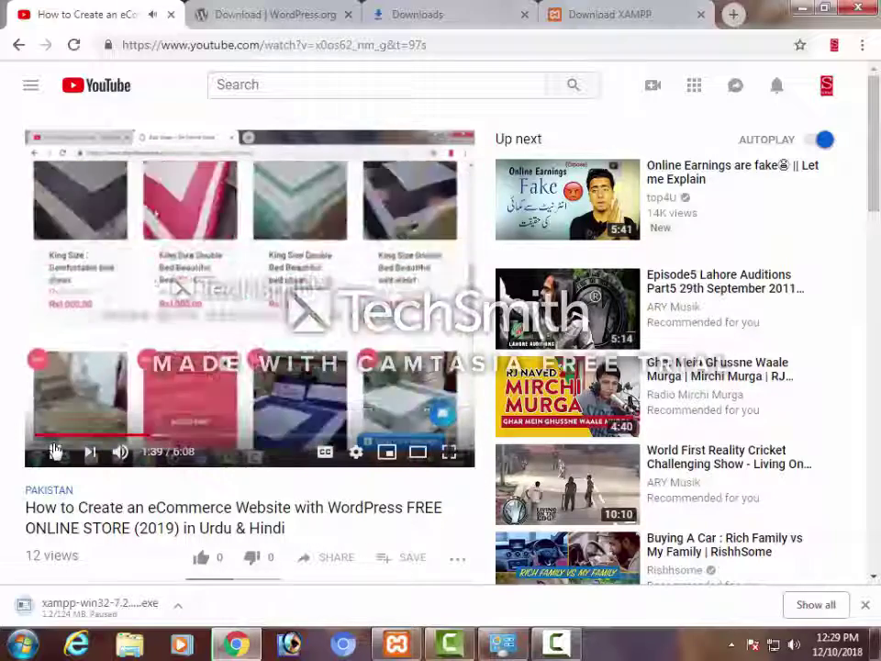
{"action": "left_click", "coordinate": [170, 422]}
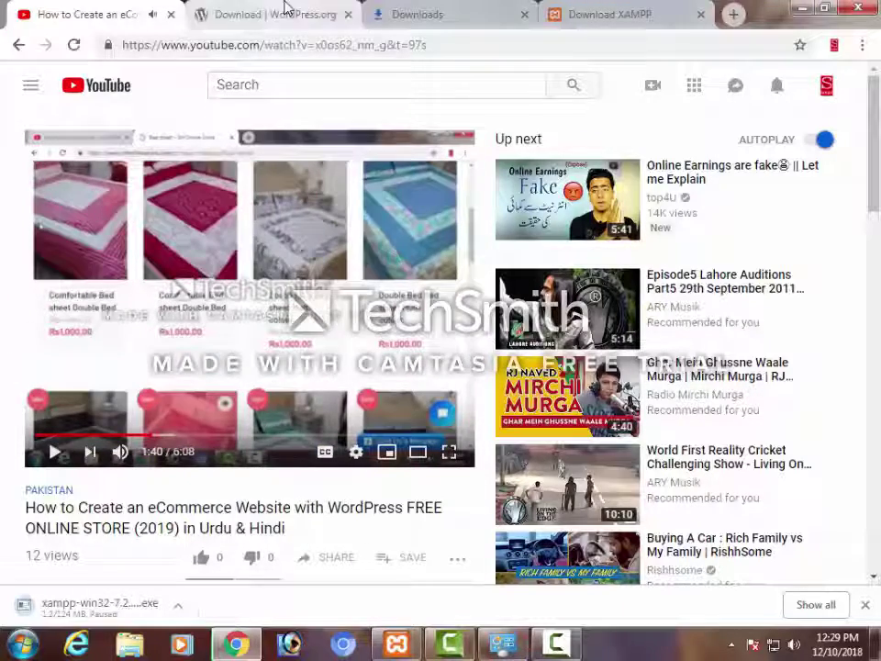
Start downloading the WordPress 5.0 zip from WordPress.org, then bring up the XAMPP download page
{"action": "left_click", "coordinate": [275, 13]}
{"action": "scroll", "coordinate": [477, 232], "scroll_direction": "down", "scroll_amount": 2}
{"action": "scroll", "coordinate": [351, 110], "scroll_direction": "up", "scroll_amount": 2}
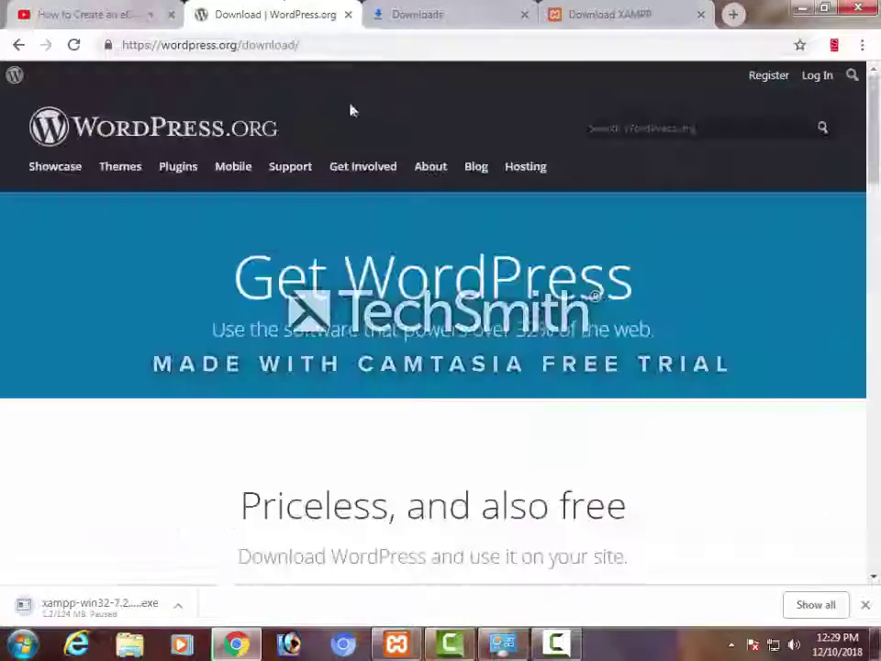
{"action": "left_click", "coordinate": [119, 50]}
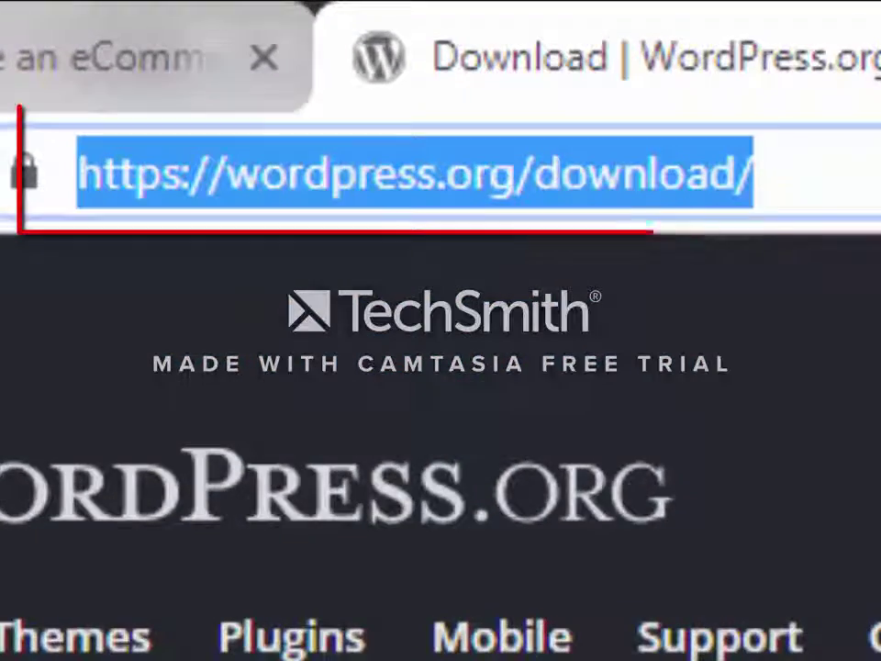
{"action": "scroll", "coordinate": [440, 495], "scroll_direction": "down", "scroll_amount": 3}
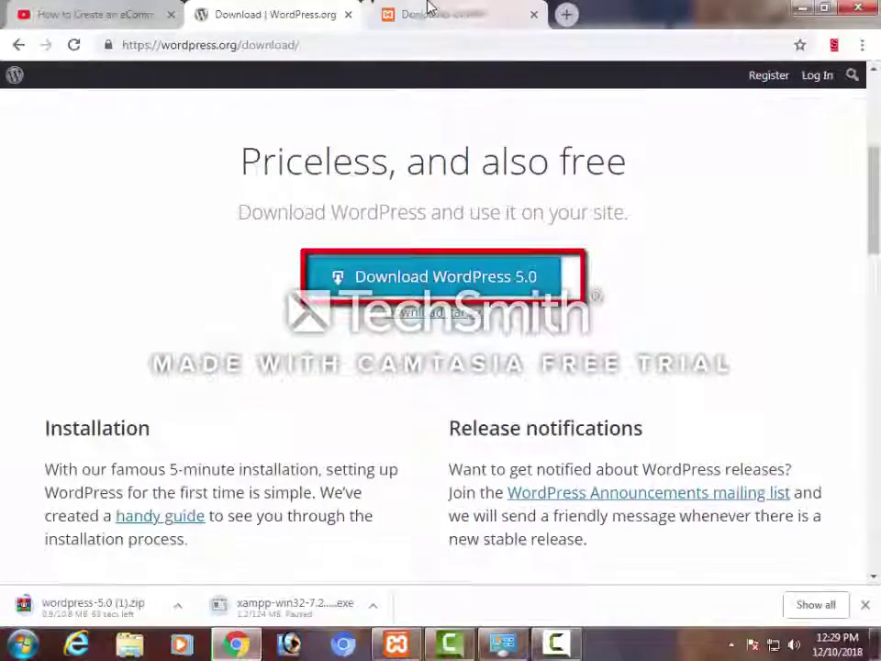
{"action": "left_click", "coordinate": [427, 14]}
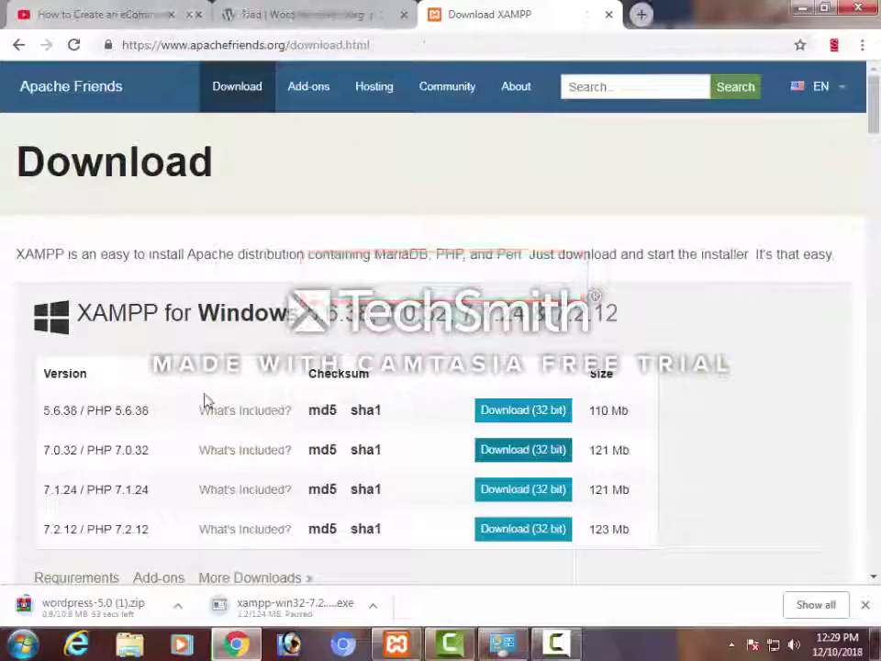
Review the Apache Friends XAMPP download tables and minimize Chrome to the desktop
{"action": "scroll", "coordinate": [450, 338], "scroll_direction": "down", "scroll_amount": 5}
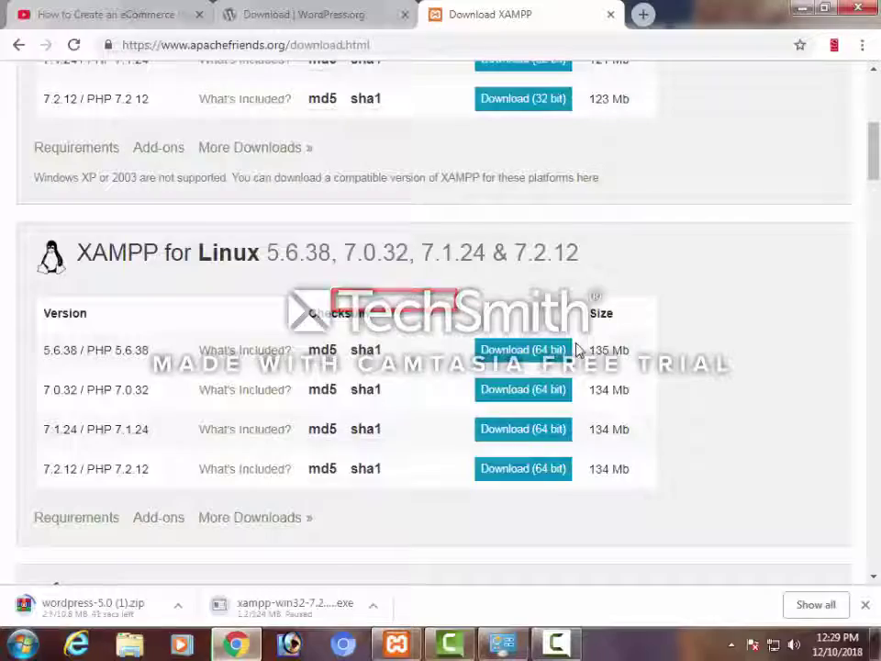
{"action": "scroll", "coordinate": [578, 349], "scroll_direction": "up", "scroll_amount": 2}
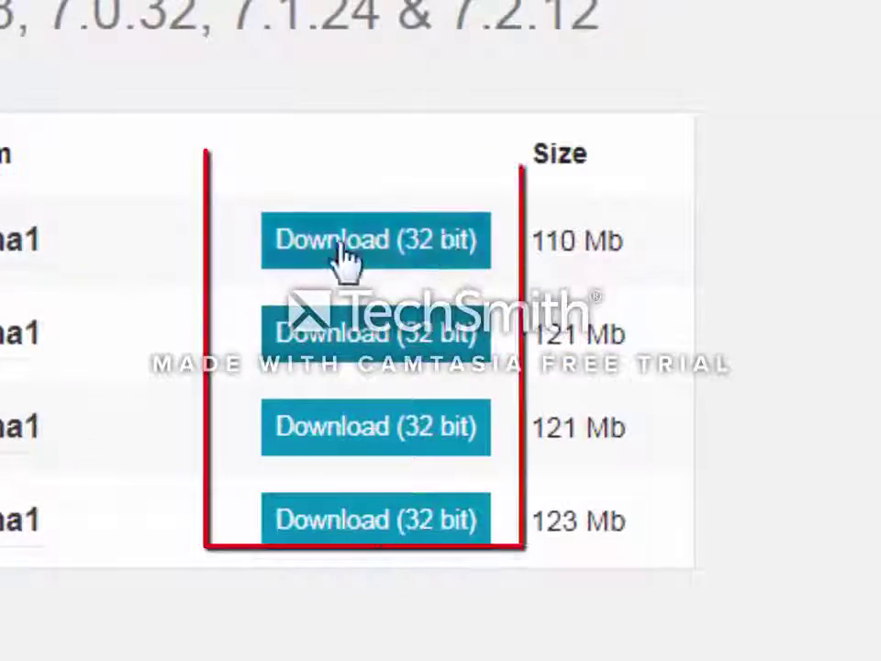
{"action": "scroll", "coordinate": [716, 358], "scroll_direction": "down", "scroll_amount": 5}
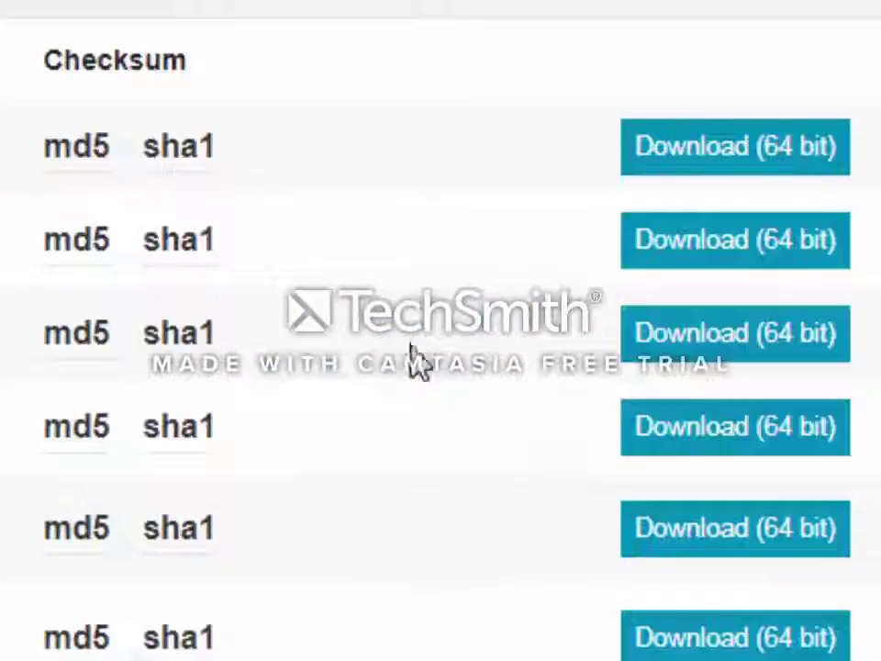
{"action": "scroll", "coordinate": [418, 358], "scroll_direction": "down", "scroll_amount": 15}
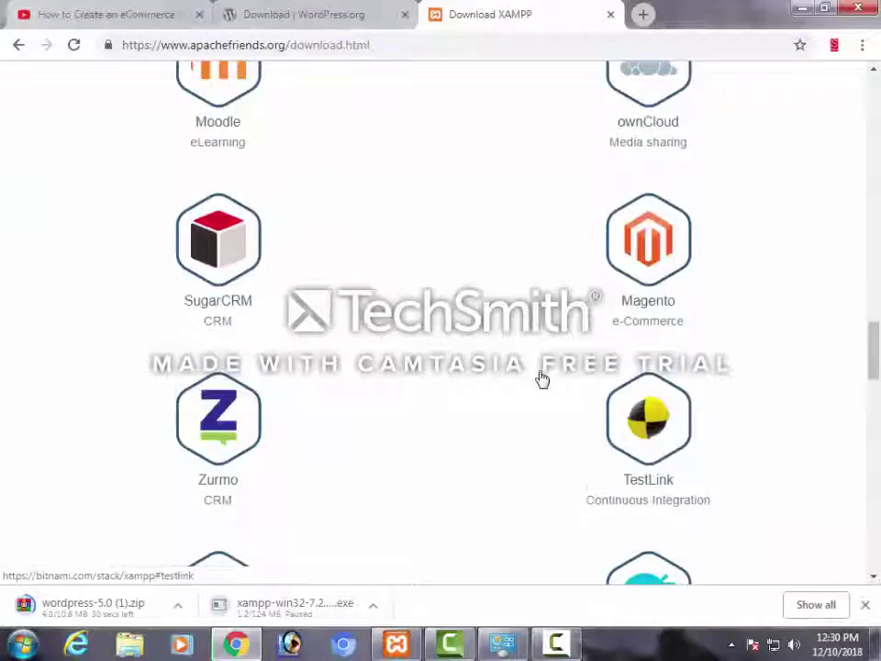
{"action": "scroll", "coordinate": [542, 378], "scroll_direction": "down", "scroll_amount": 5}
{"action": "scroll", "coordinate": [541, 378], "scroll_direction": "up", "scroll_amount": 15}
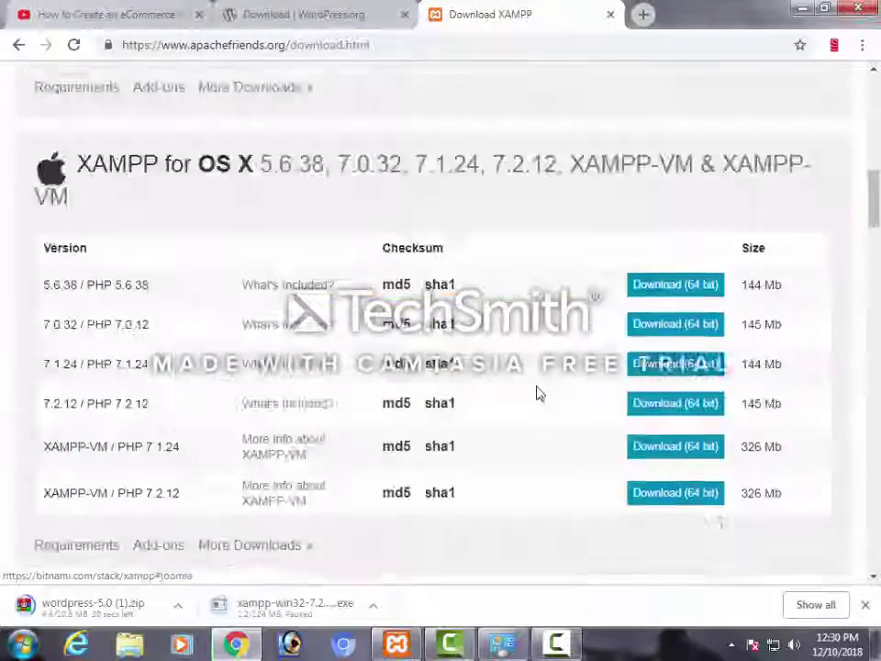
{"action": "scroll", "coordinate": [537, 381], "scroll_direction": "up", "scroll_amount": 10}
{"action": "left_click", "coordinate": [348, 12]}
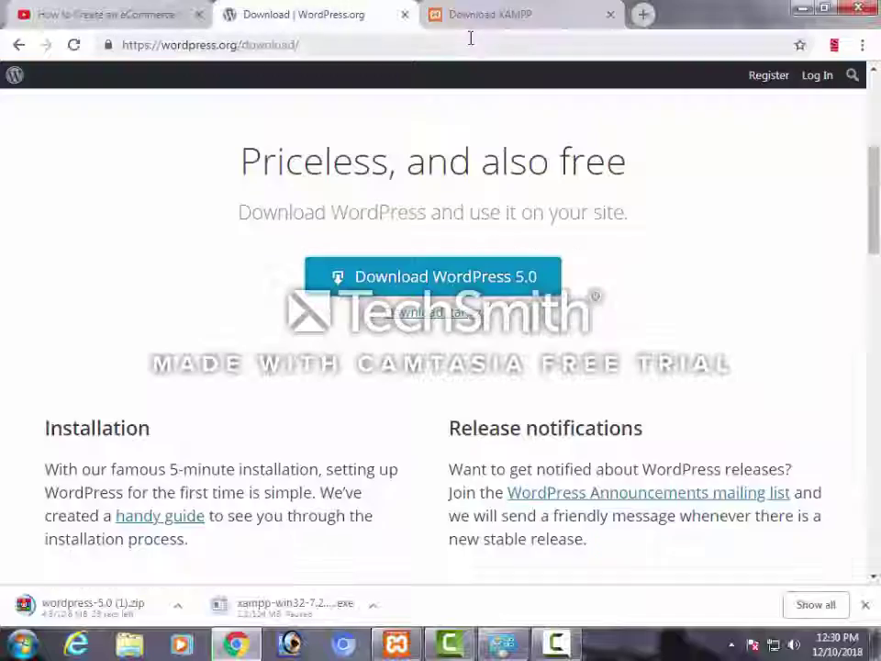
{"action": "left_click", "coordinate": [472, 13]}
{"action": "left_click", "coordinate": [798, 9]}
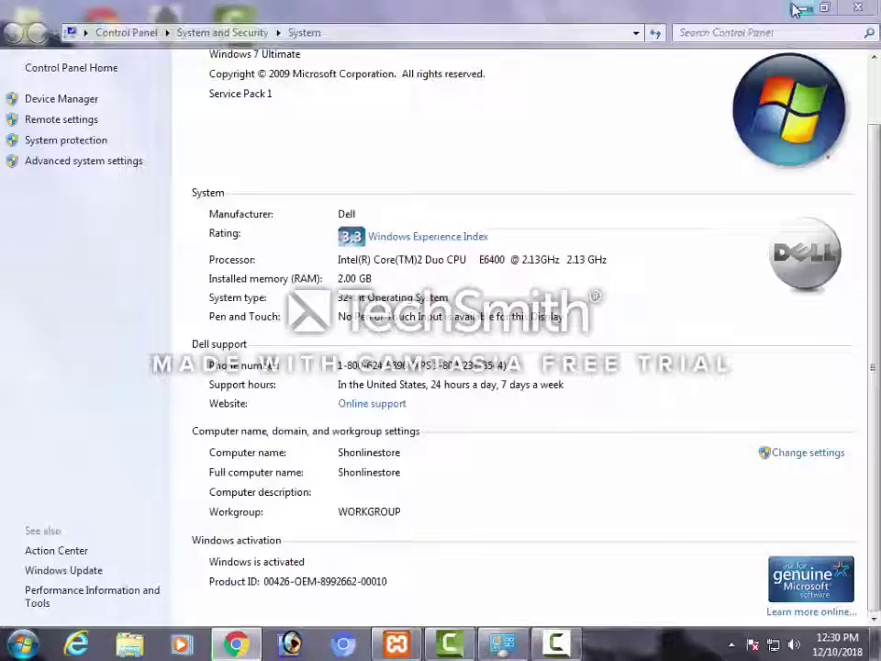
Open the xampp folder on Local Disk (E:) through Computer
{"action": "left_click", "coordinate": [11, 646]}
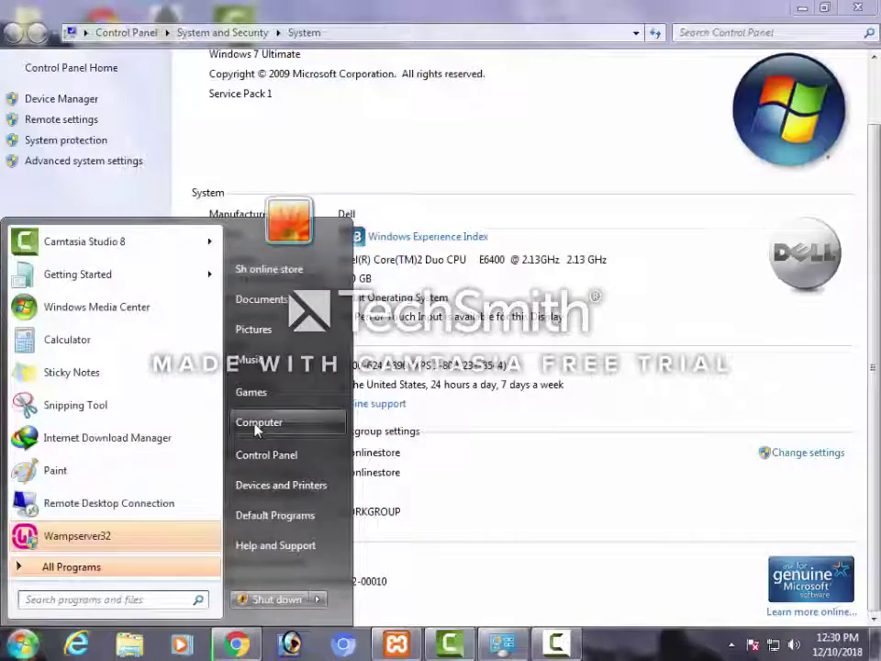
{"action": "left_click", "coordinate": [259, 424]}
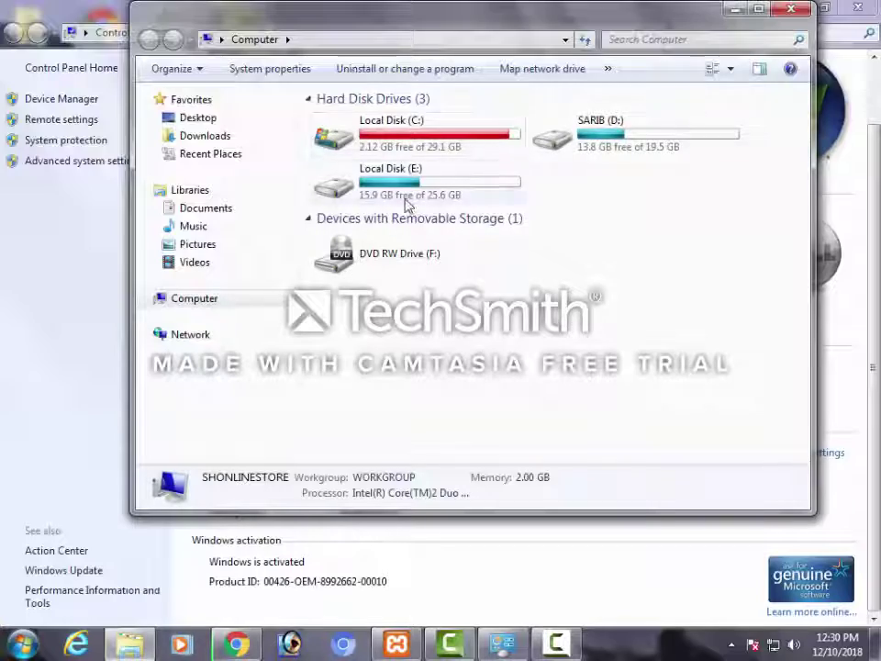
{"action": "double_click", "coordinate": [406, 186]}
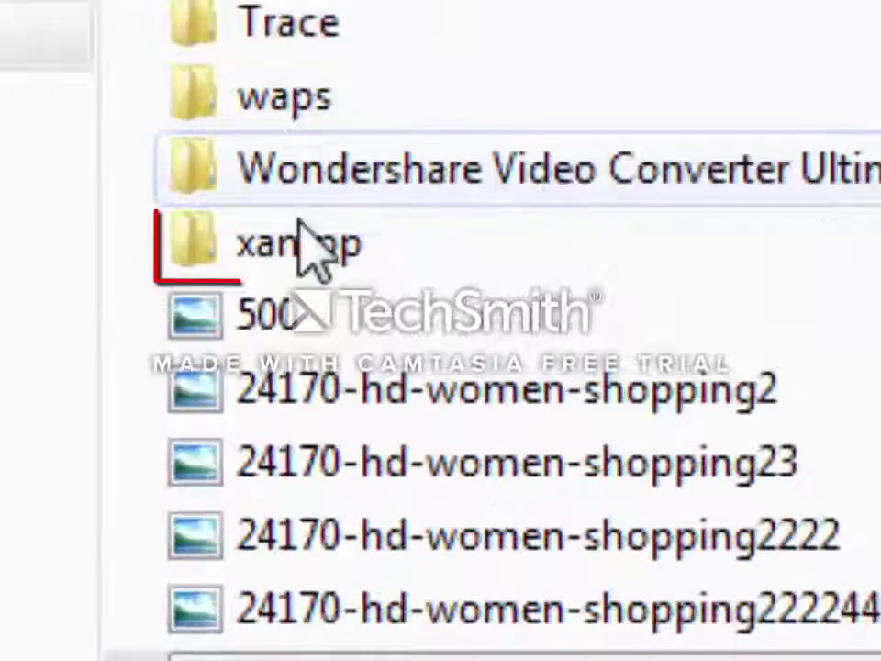
{"action": "left_click", "coordinate": [348, 339]}
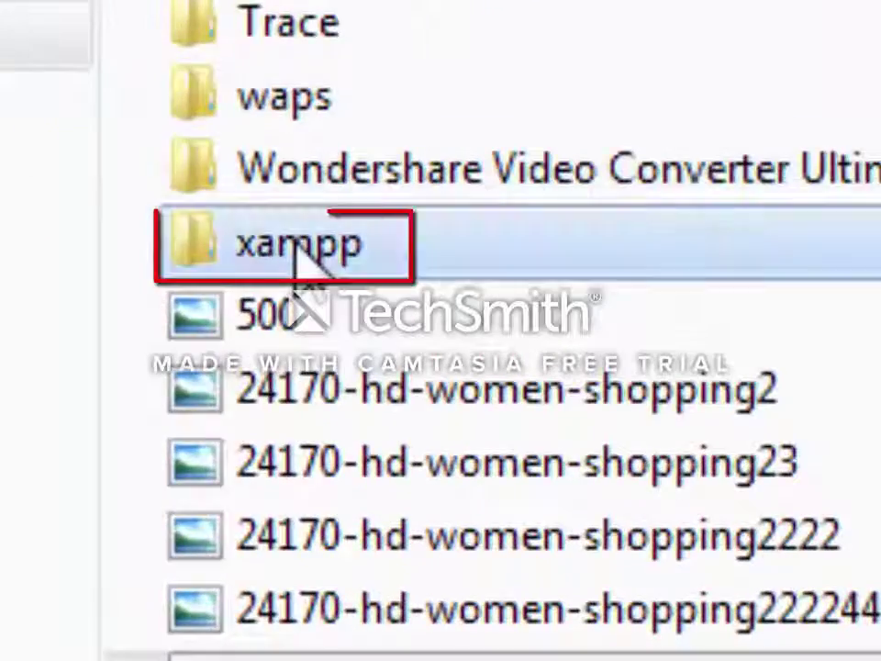
{"action": "double_click", "coordinate": [302, 248]}
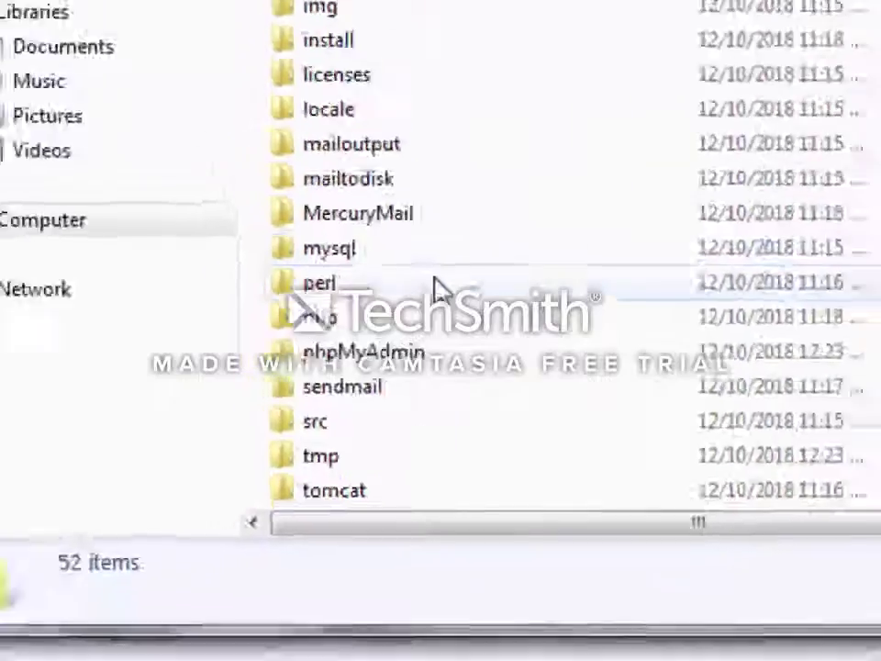
{"action": "scroll", "coordinate": [637, 355], "scroll_direction": "down", "scroll_amount": 8}
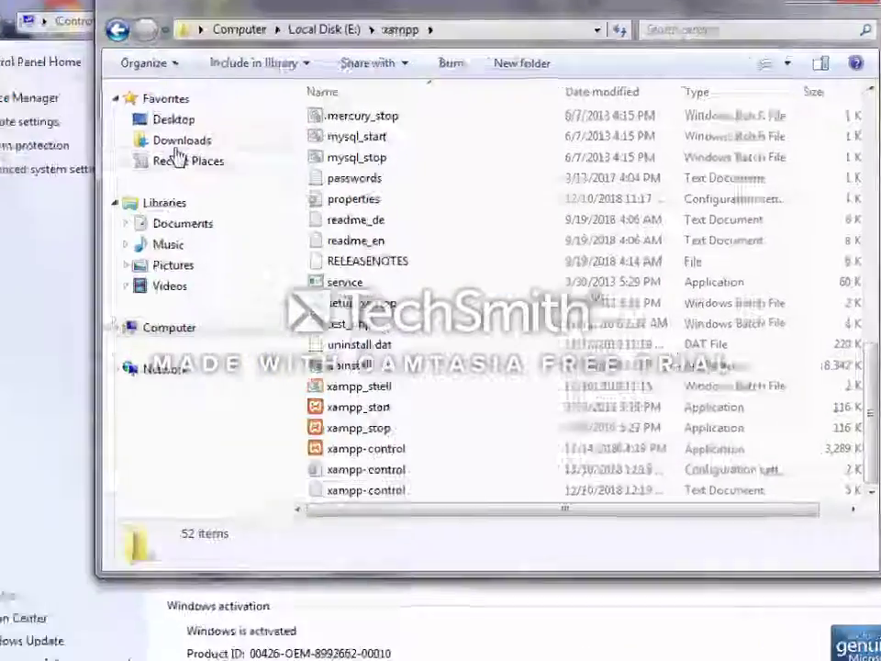
Copy the wordpress folder from Downloads\wordpress-5.0
{"action": "left_click", "coordinate": [200, 136]}
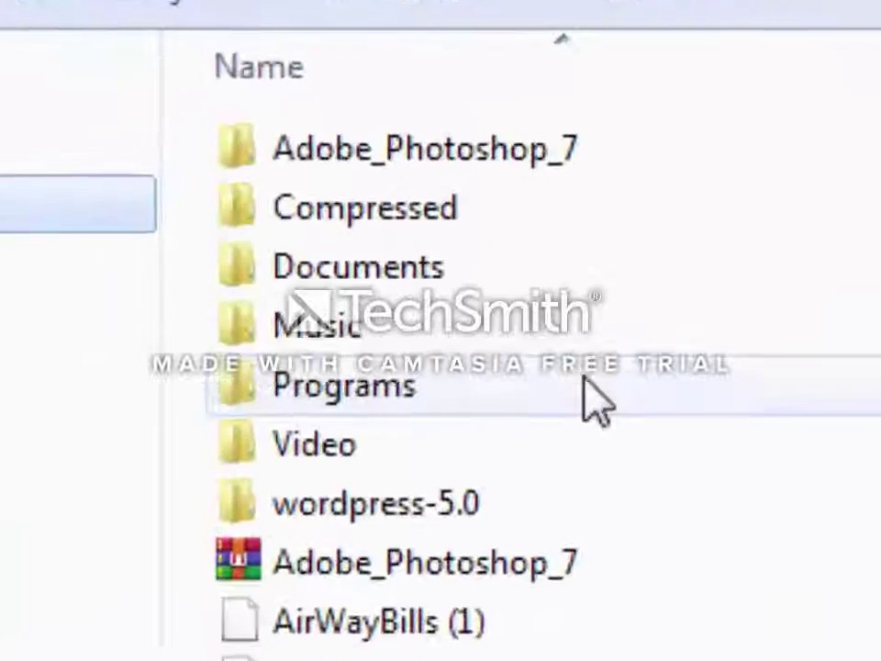
{"action": "double_click", "coordinate": [334, 515]}
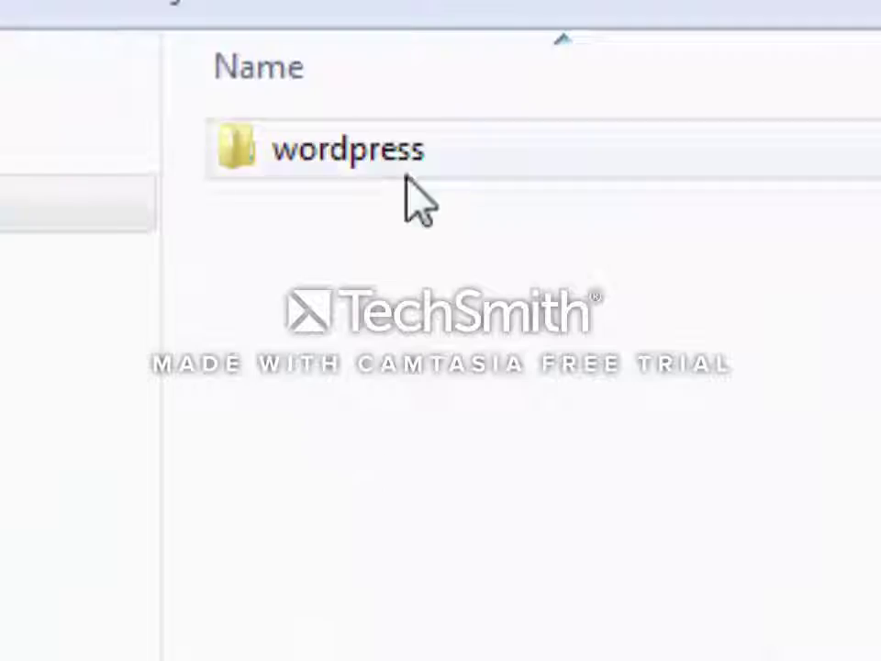
{"action": "left_click", "coordinate": [415, 195]}
{"action": "right_click", "coordinate": [415, 195]}
{"action": "left_click", "coordinate": [417, 518]}
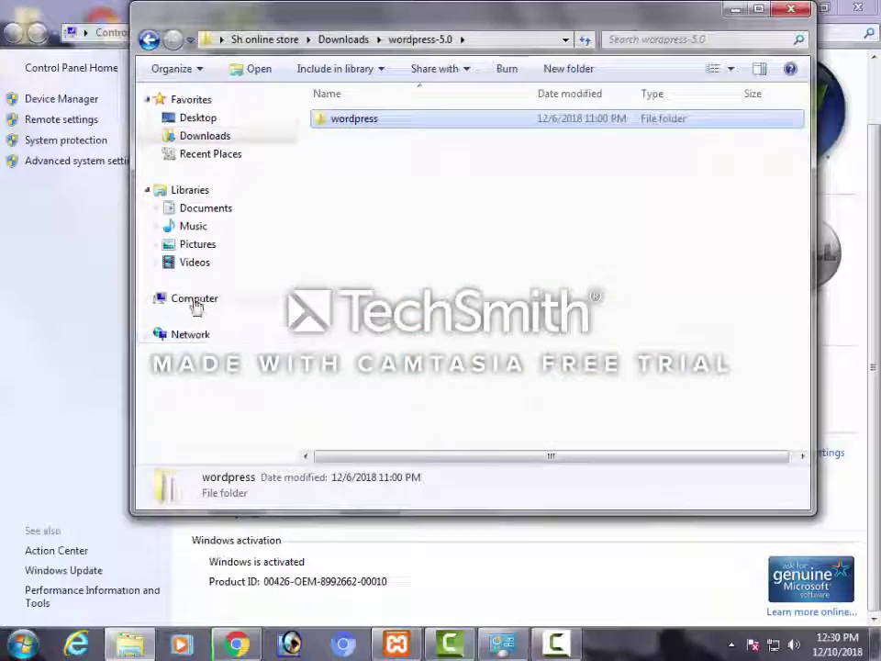
{"action": "left_click", "coordinate": [194, 303]}
Confirm the WordPress files inside E:\xampp\htdocs\wordpress, then return to the xampp folder
{"action": "double_click", "coordinate": [389, 187]}
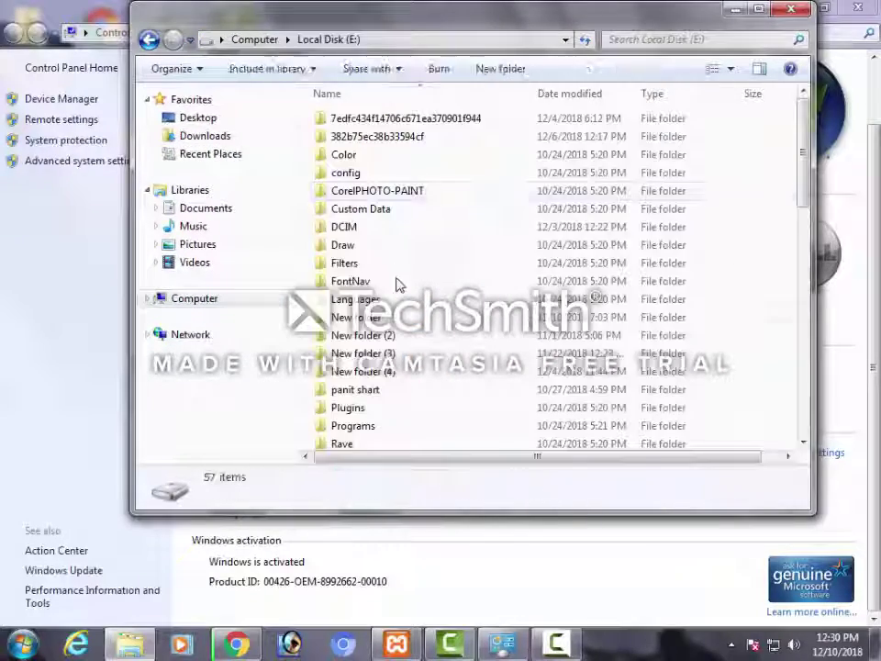
{"action": "scroll", "coordinate": [385, 340], "scroll_direction": "down", "scroll_amount": 2}
{"action": "scroll", "coordinate": [354, 340], "scroll_direction": "down", "scroll_amount": 2}
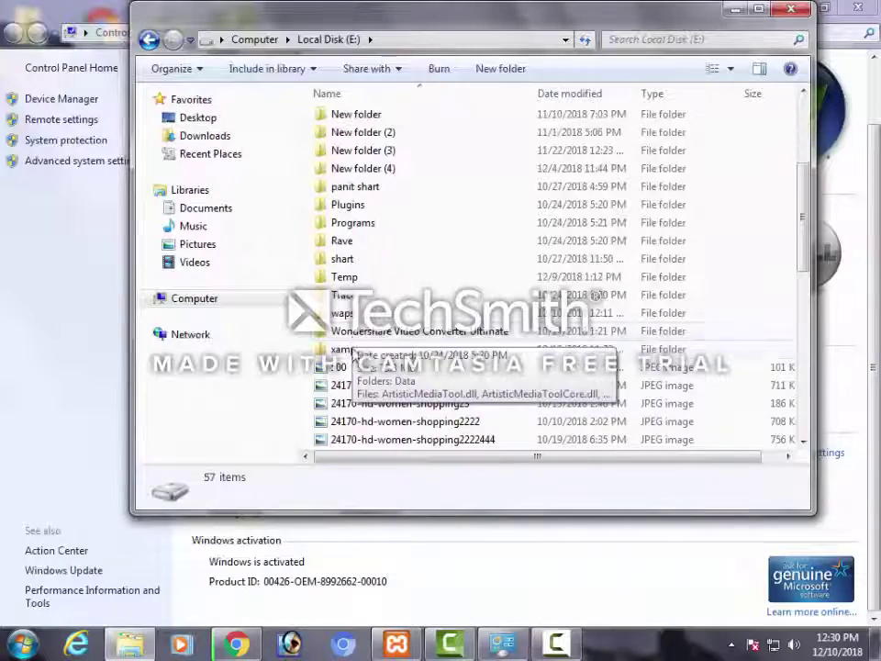
{"action": "double_click", "coordinate": [347, 349]}
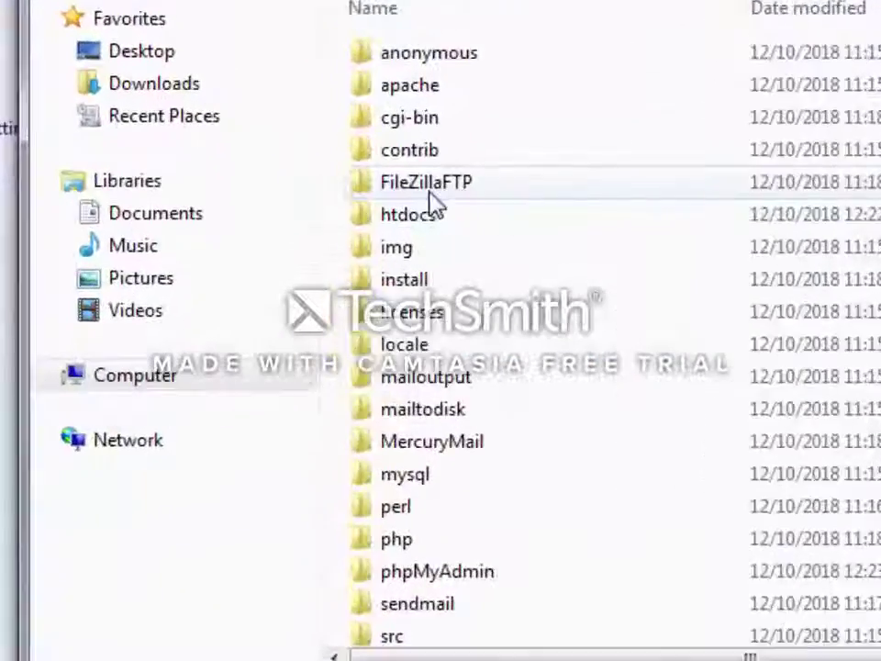
{"action": "left_click", "coordinate": [352, 208]}
{"action": "double_click", "coordinate": [459, 229]}
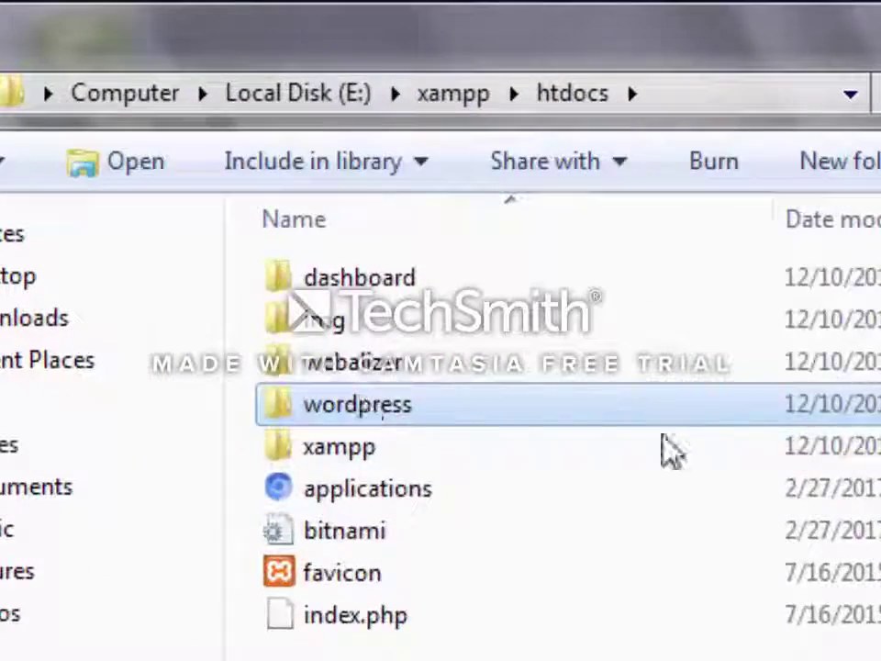
{"action": "double_click", "coordinate": [551, 158]}
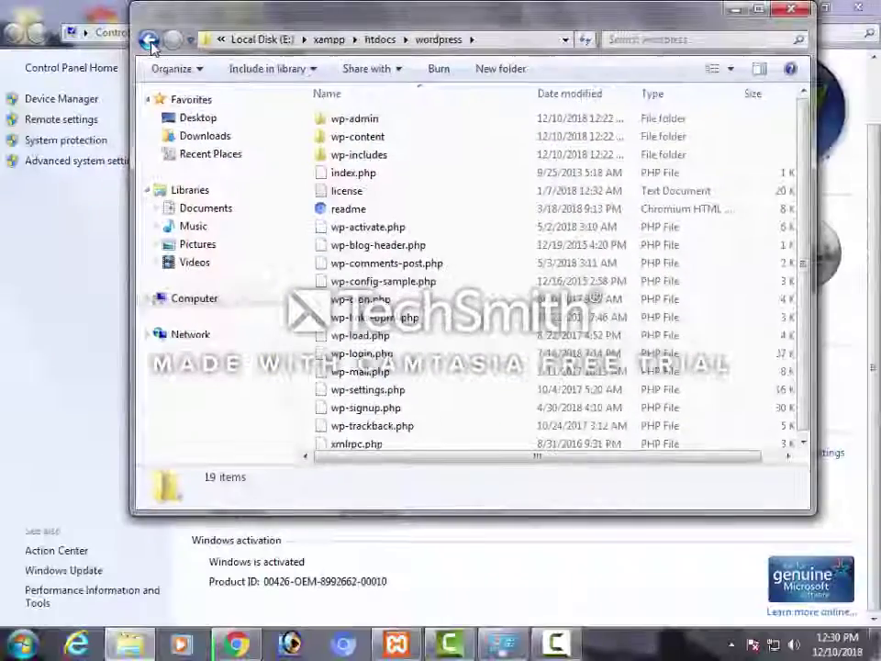
{"action": "left_click", "coordinate": [149, 42]}
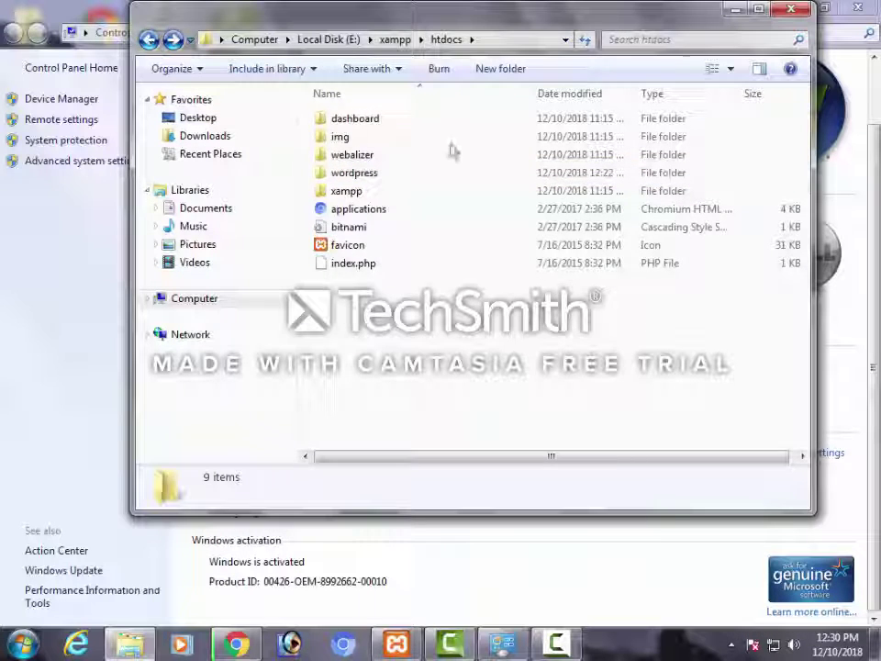
{"action": "key", "text": "BackSpace"}
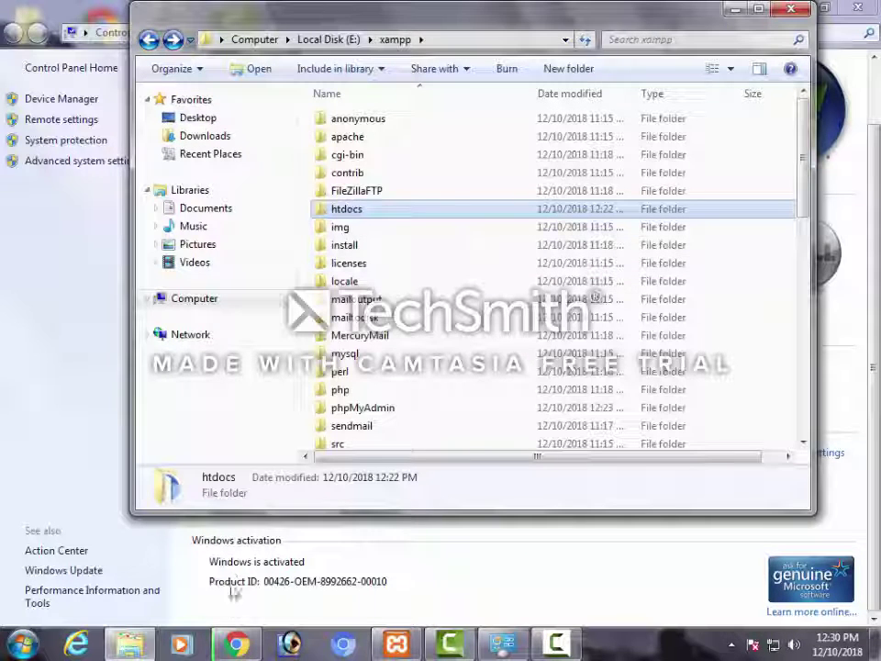
{"action": "mouse_move", "coordinate": [236, 645]}
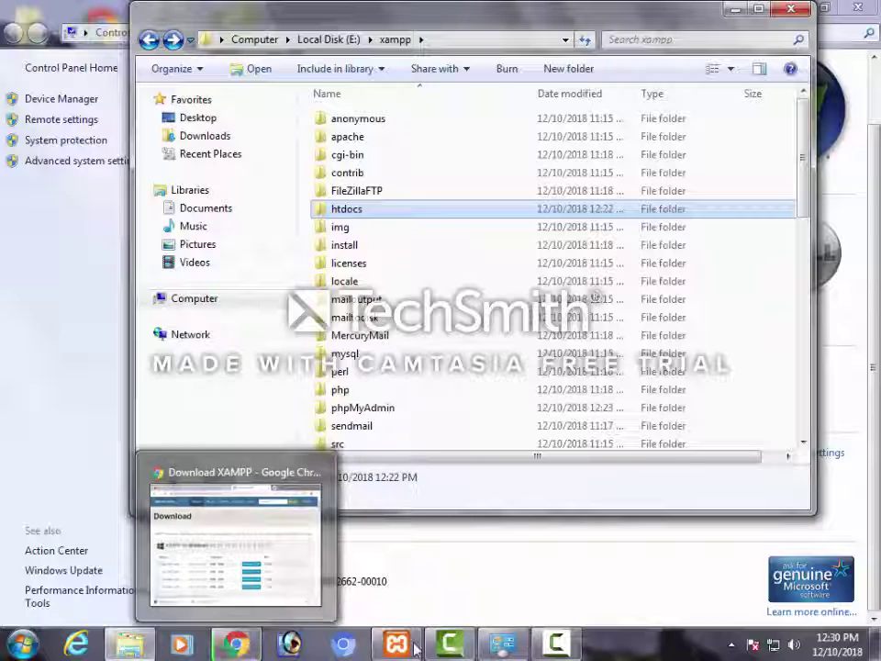
{"action": "left_click", "coordinate": [396, 644]}
Restart Apache on ports 80 and 443, and start then stop MySQL
{"action": "left_click", "coordinate": [296, 97]}
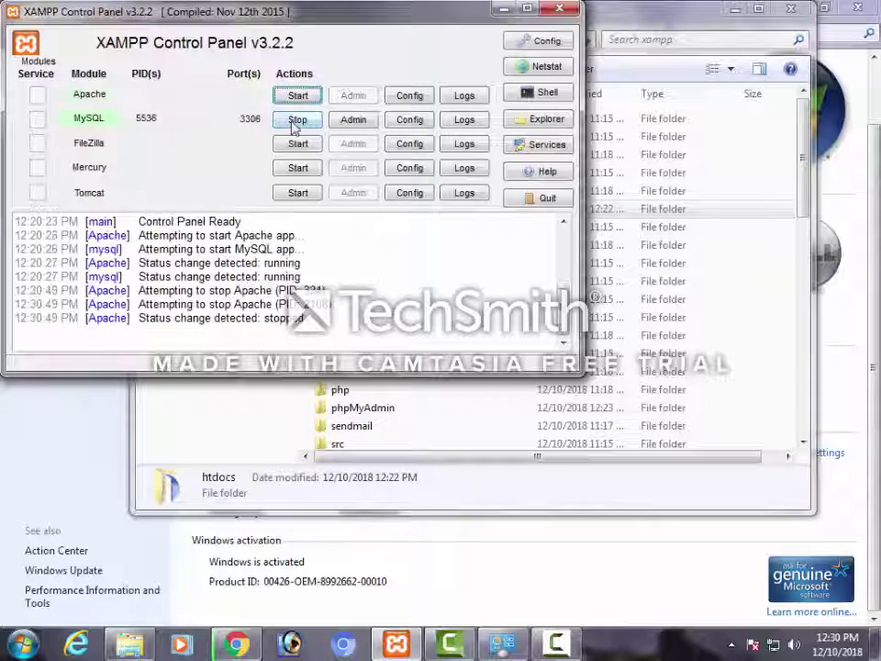
{"action": "left_click", "coordinate": [298, 119]}
{"action": "left_click", "coordinate": [296, 98]}
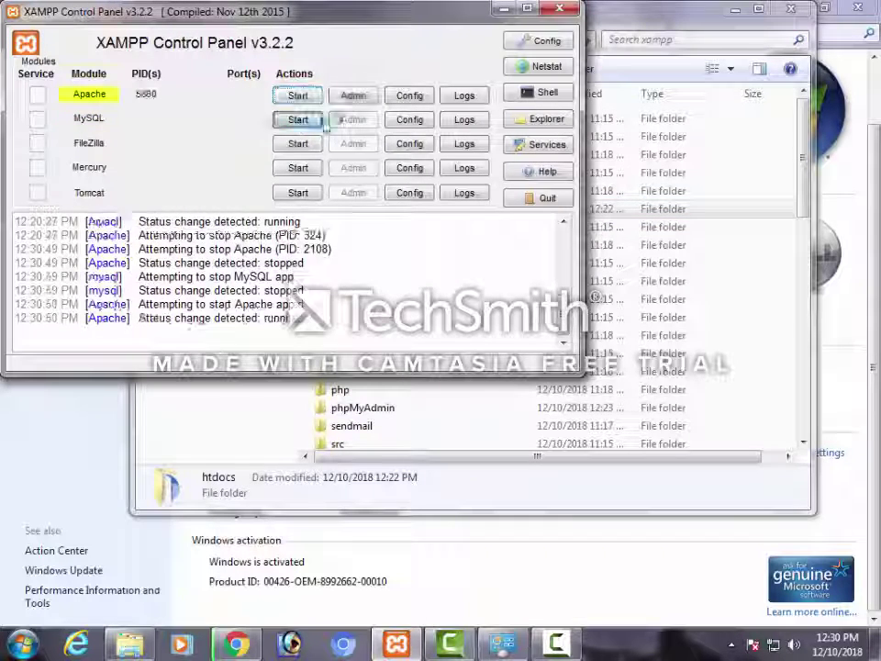
{"action": "left_click", "coordinate": [298, 119]}
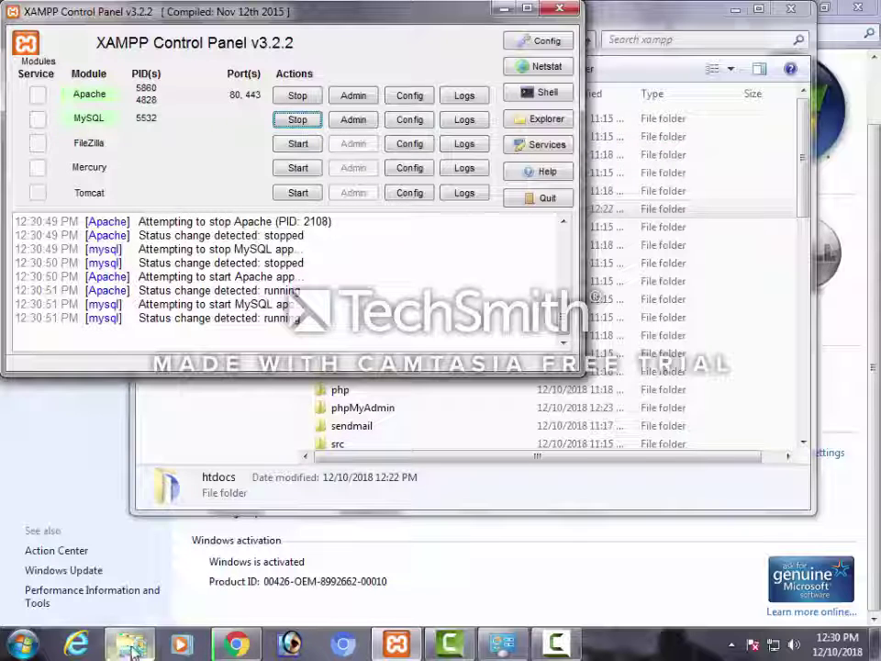
{"action": "left_click", "coordinate": [299, 120]}
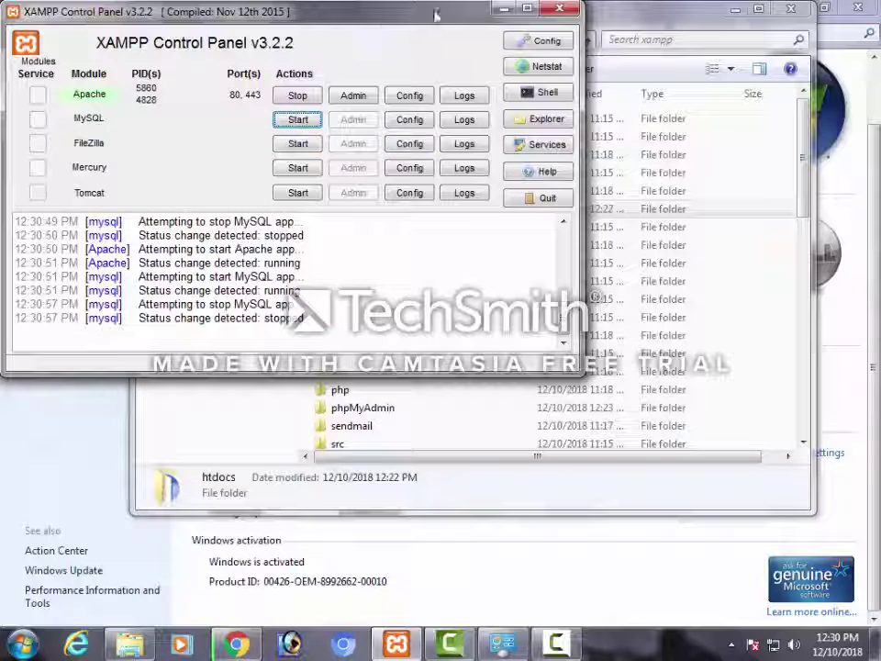
Load localhost/wordpress/ in a new Chrome tab
{"action": "left_click", "coordinate": [506, 9]}
{"action": "left_click", "coordinate": [236, 645]}
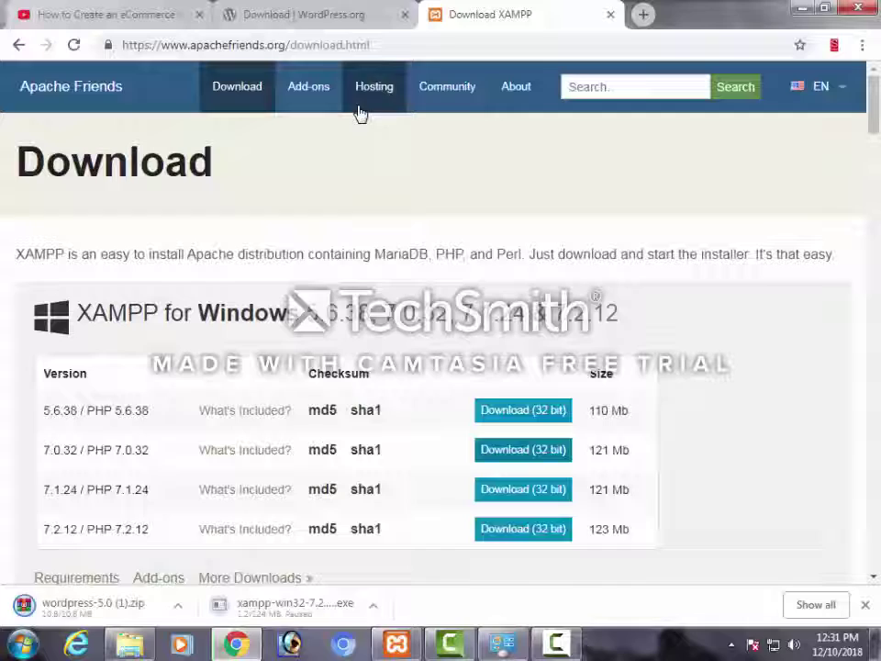
{"action": "left_click", "coordinate": [643, 14]}
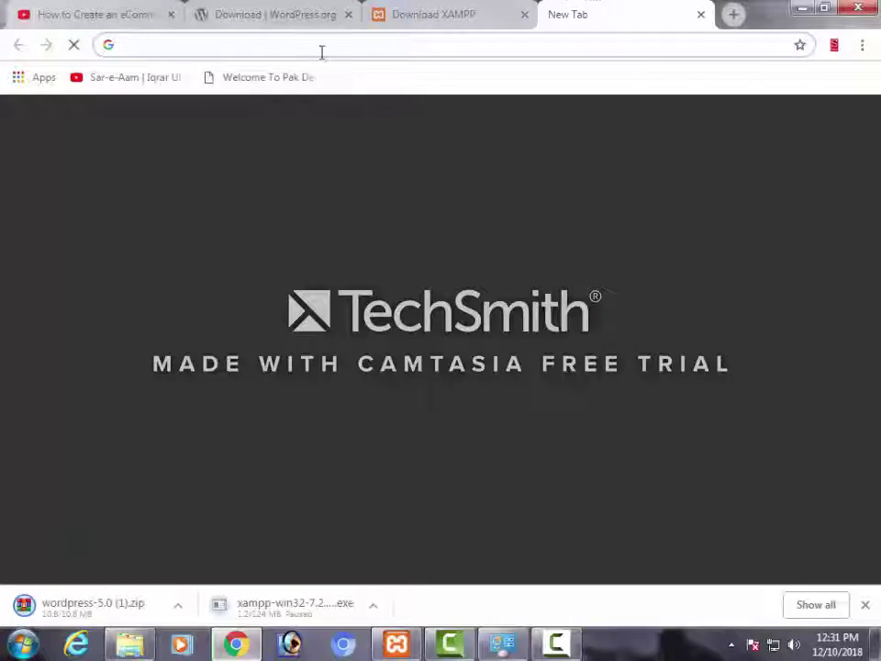
{"action": "type", "text": "l"}
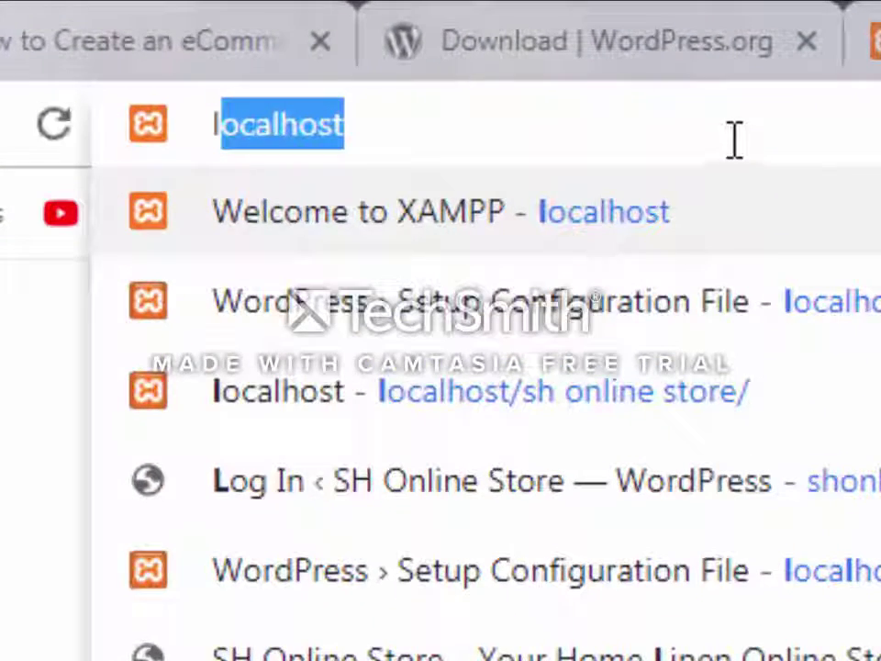
{"action": "key", "text": "Right"}
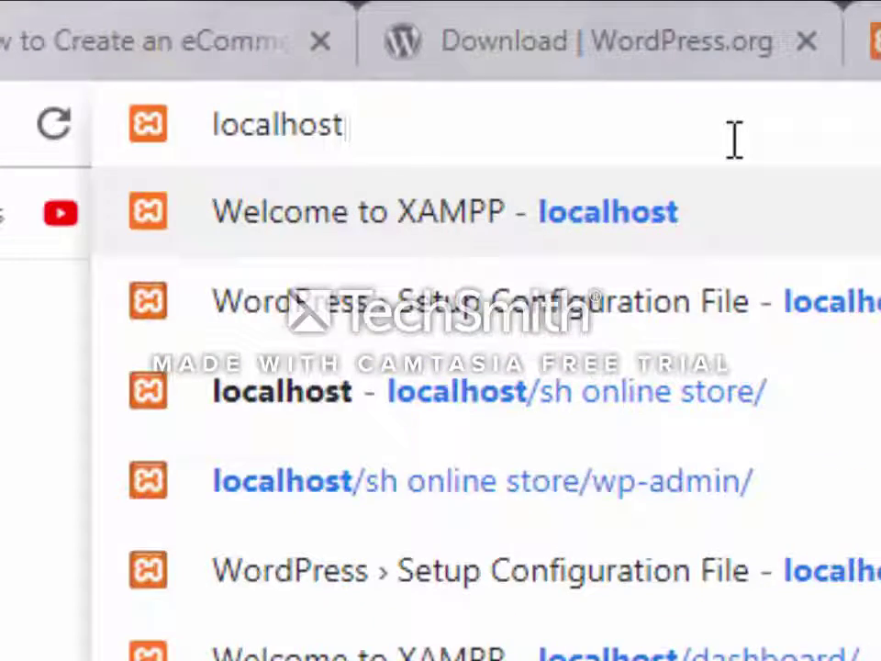
{"action": "type", "text": "/"}
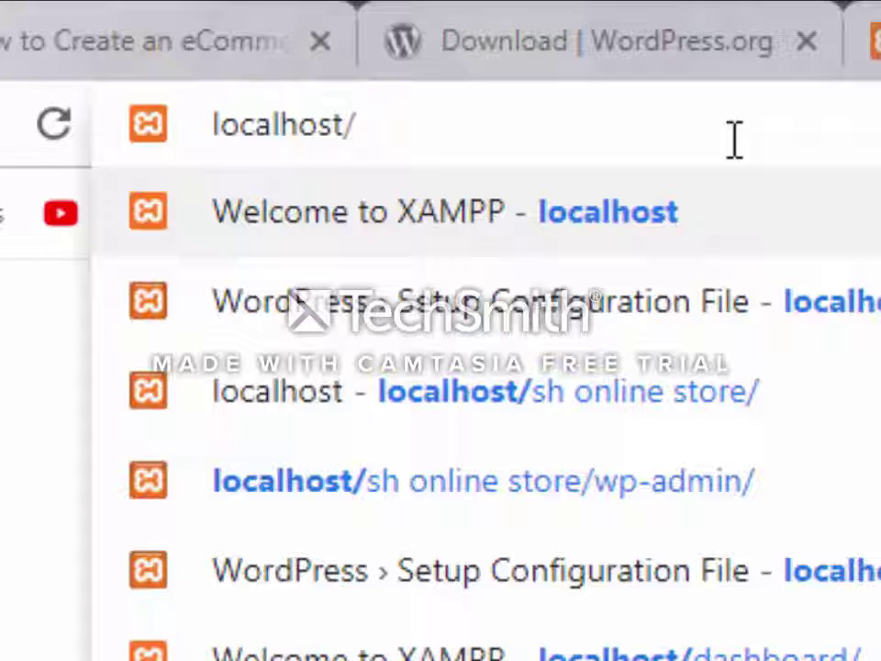
{"action": "type", "text": "w"}
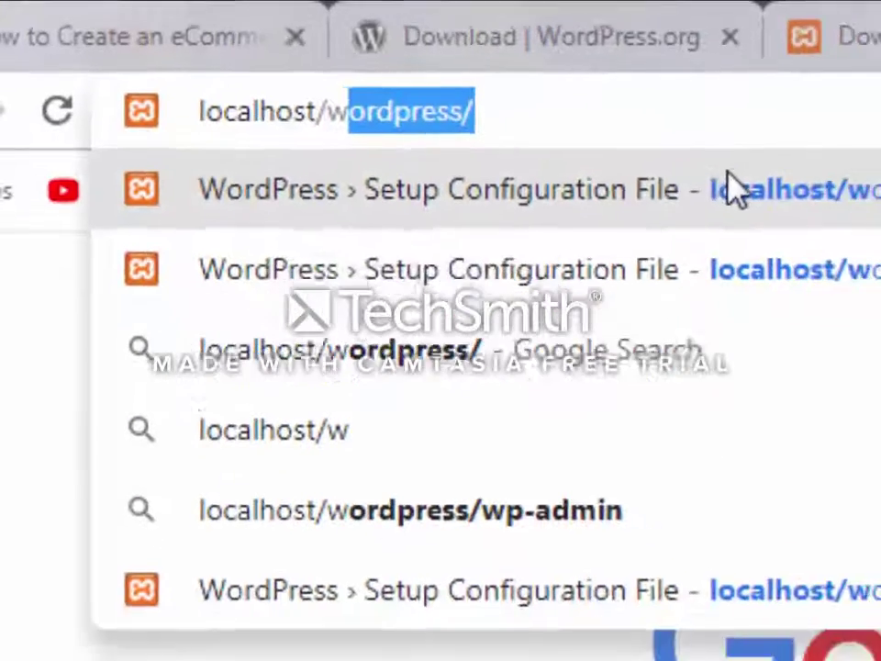
{"action": "key", "text": "Return"}
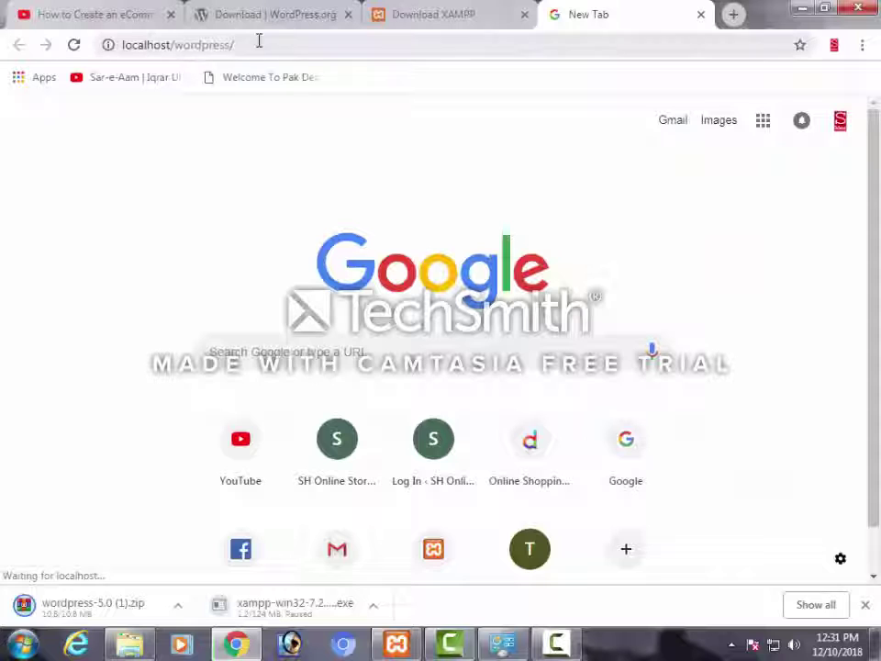
{"action": "left_click_drag", "start_coordinate": [235, 44], "coordinate": [139, 44]}
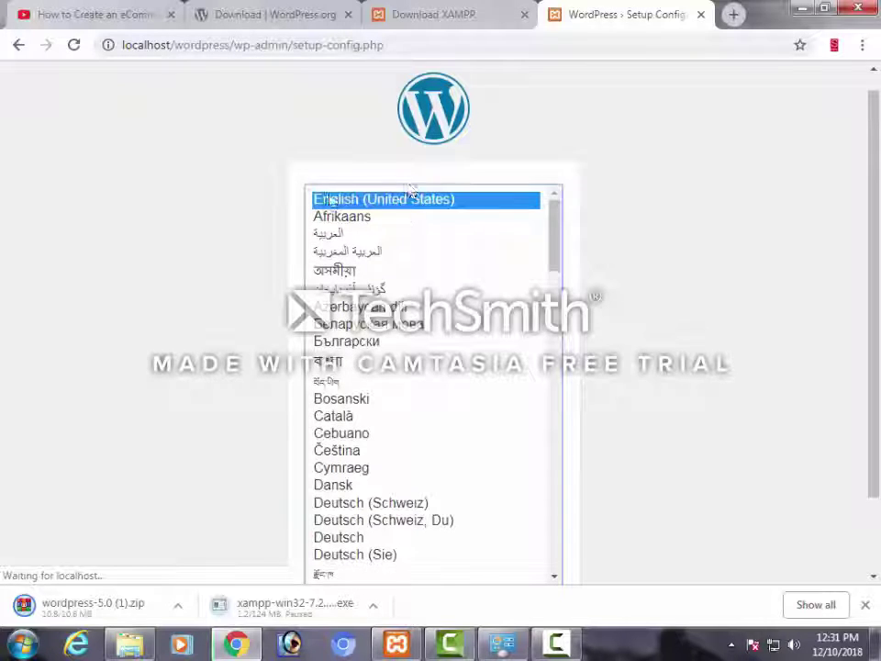
Keep English (United States) as the installer language and proceed past the welcome page
{"action": "scroll", "coordinate": [332, 199], "scroll_direction": "down", "scroll_amount": 3}
{"action": "scroll", "coordinate": [331, 199], "scroll_direction": "up", "scroll_amount": 3}
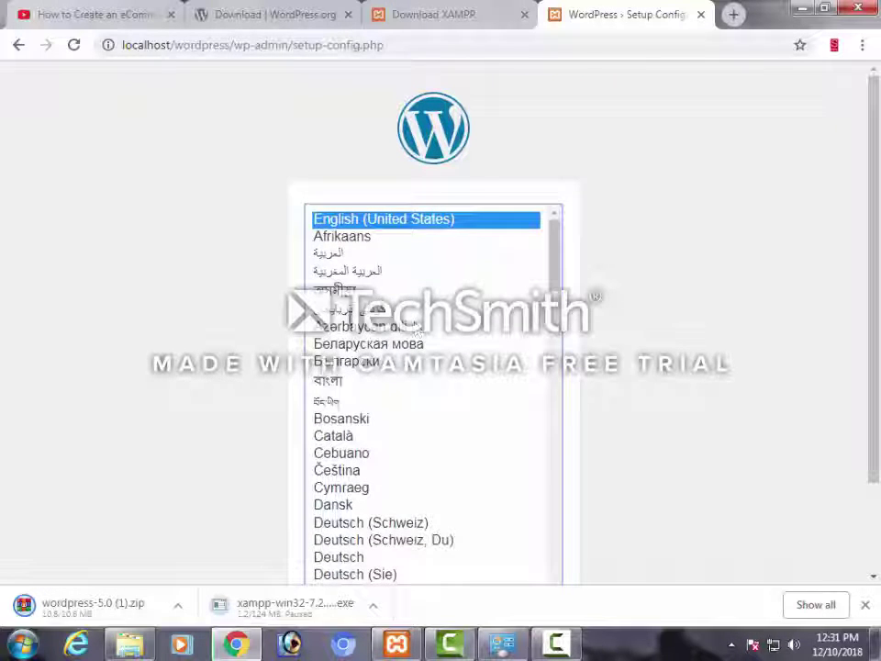
{"action": "scroll", "coordinate": [389, 379], "scroll_direction": "down", "scroll_amount": 10}
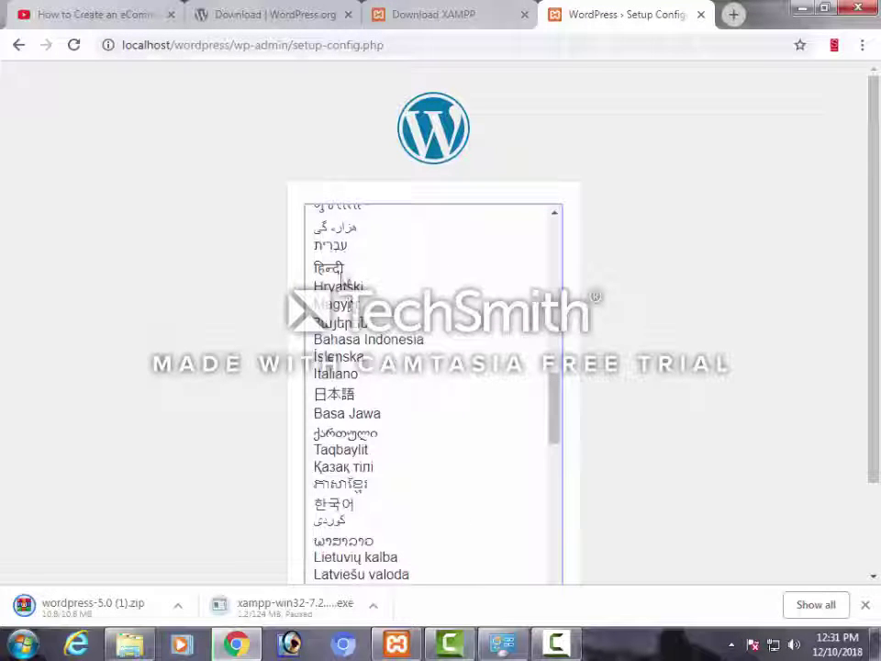
{"action": "scroll", "coordinate": [340, 278], "scroll_direction": "up", "scroll_amount": 2}
{"action": "scroll", "coordinate": [358, 429], "scroll_direction": "down", "scroll_amount": 5}
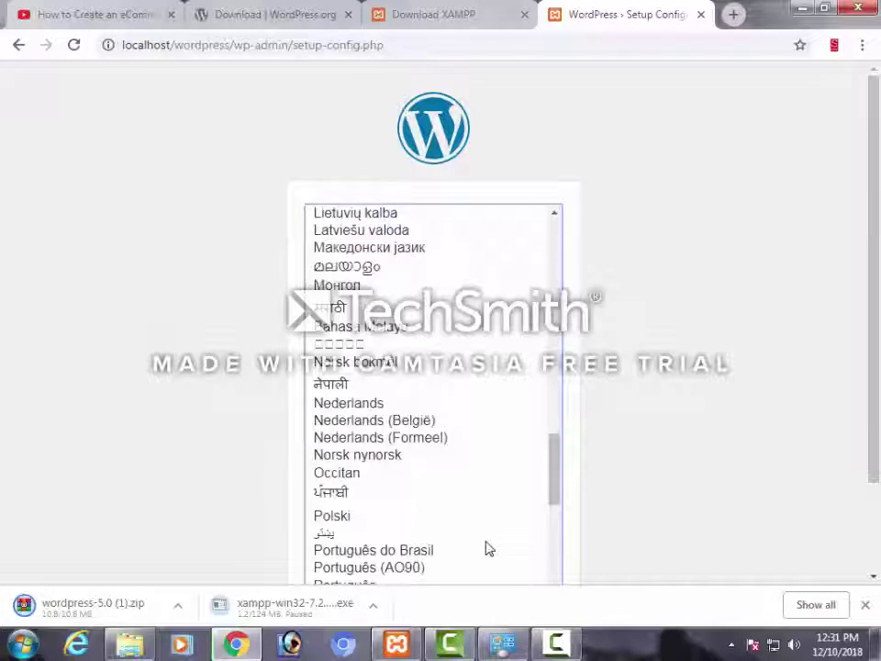
{"action": "scroll", "coordinate": [489, 549], "scroll_direction": "down", "scroll_amount": 6}
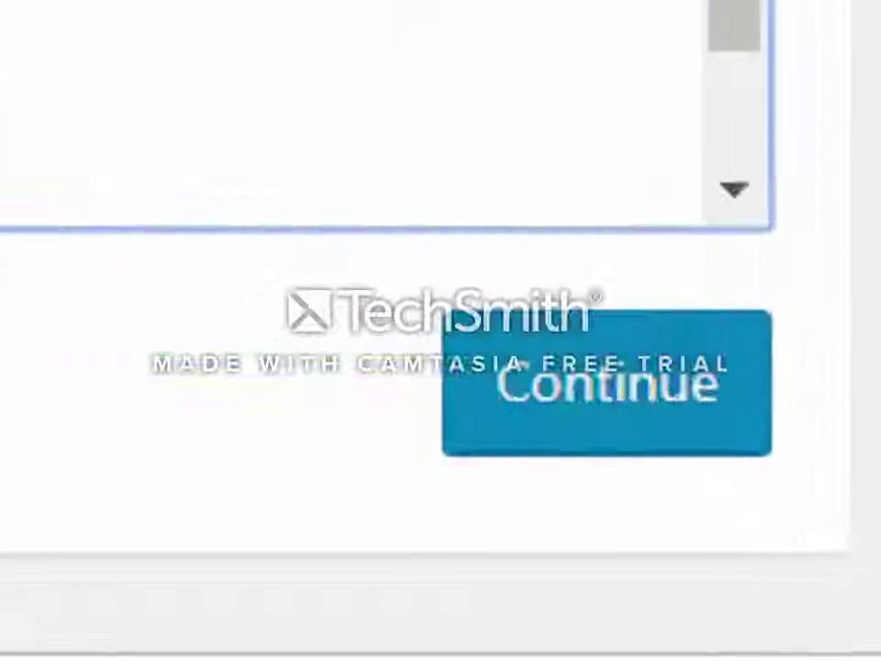
{"action": "left_click", "coordinate": [656, 424]}
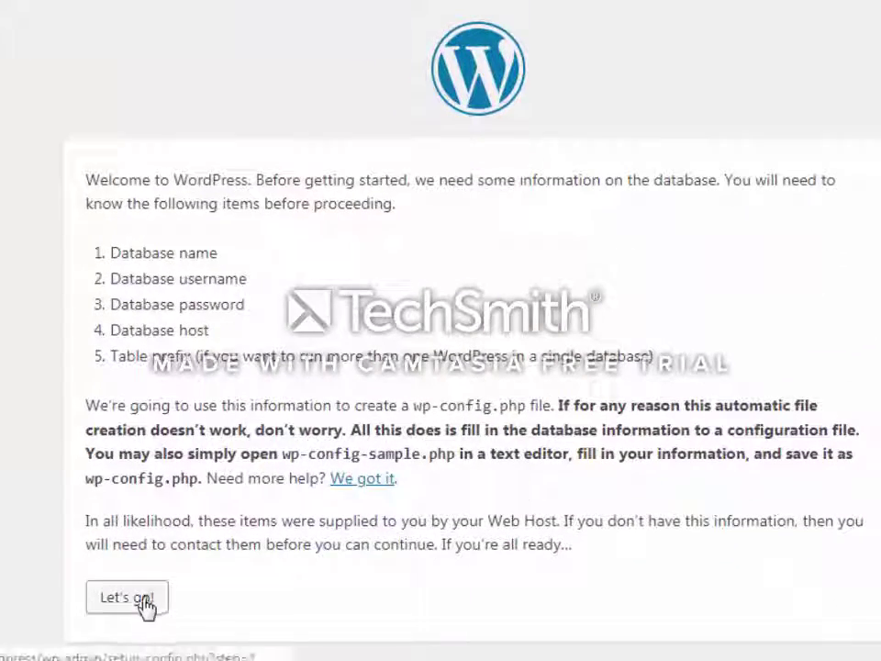
{"action": "left_click", "coordinate": [145, 604]}
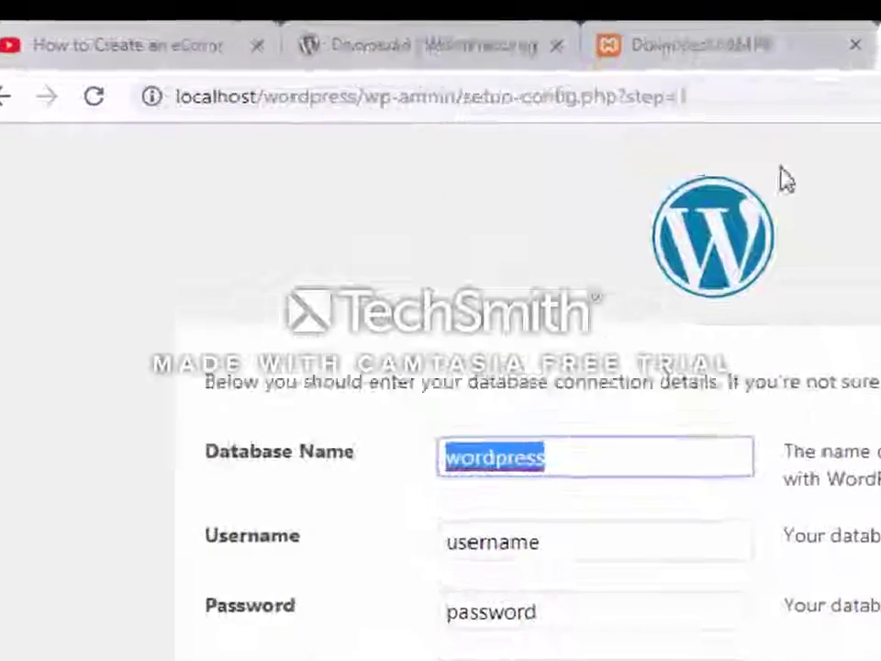
Load localhost/phpmyadmin/ in a new Chrome tab
{"action": "key", "text": "ctrl+t"}
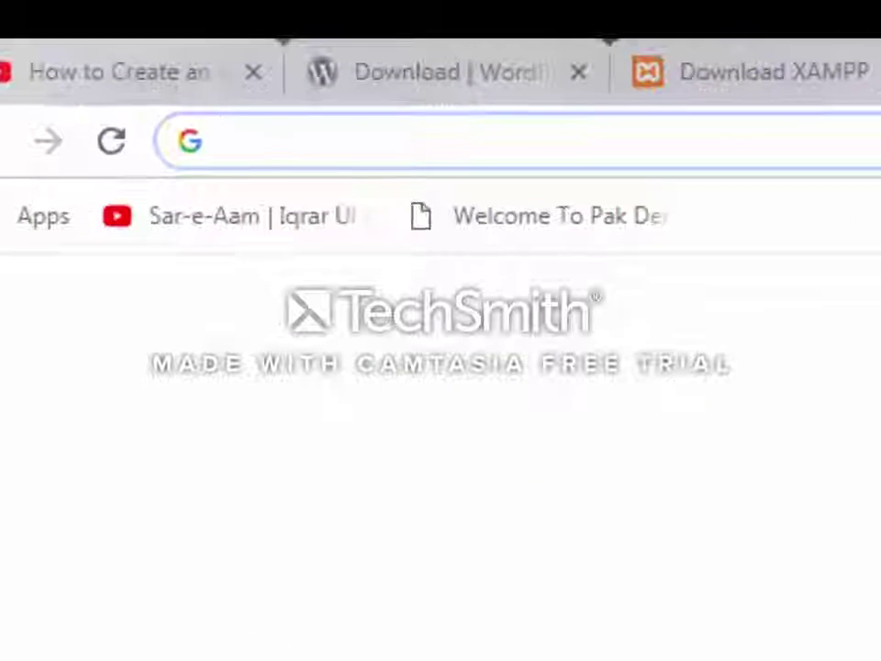
{"action": "type", "text": "l"}
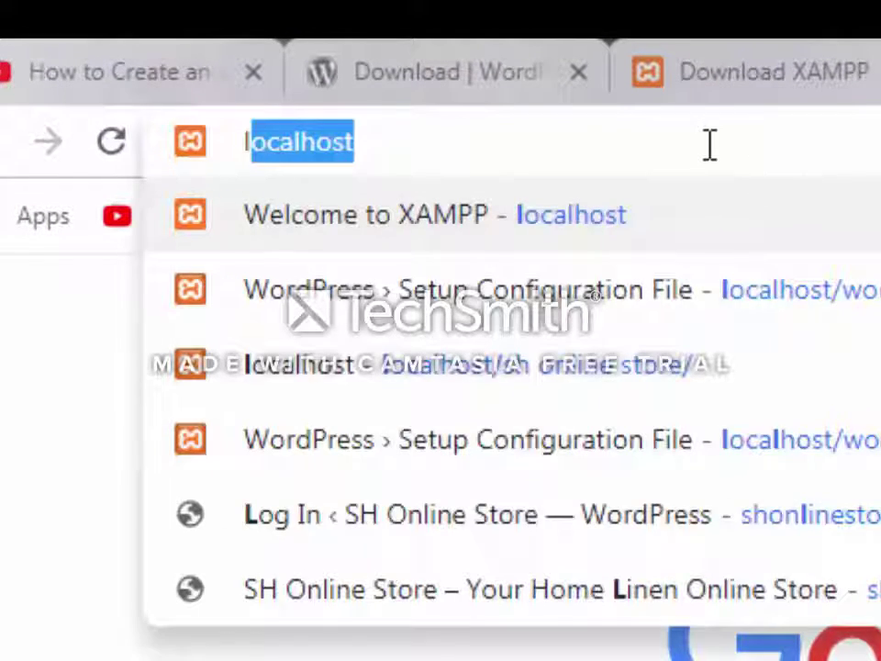
{"action": "key", "text": "Right"}
{"action": "type", "text": "/"}
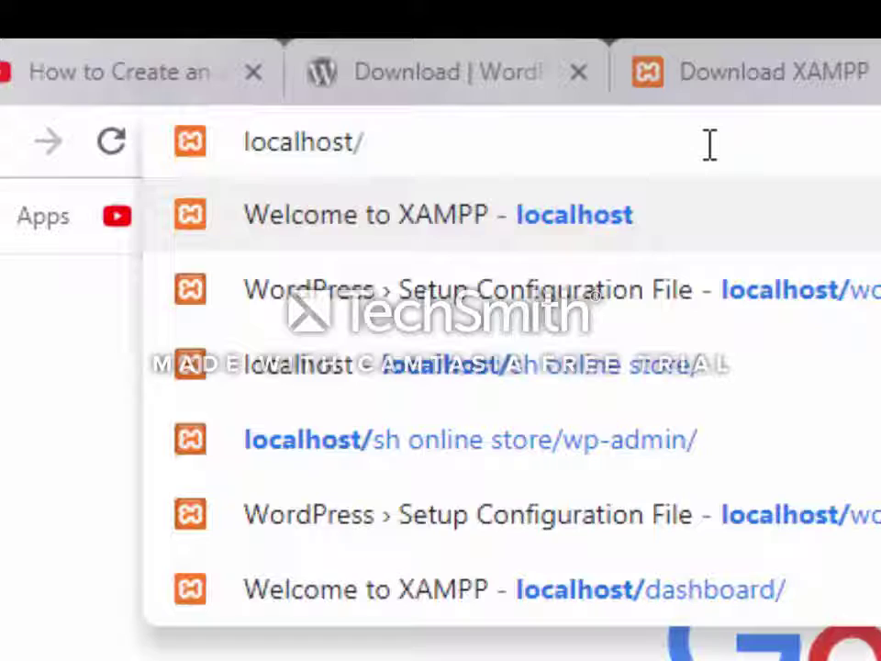
{"action": "type", "text": "p"}
{"action": "key", "text": "Down"}
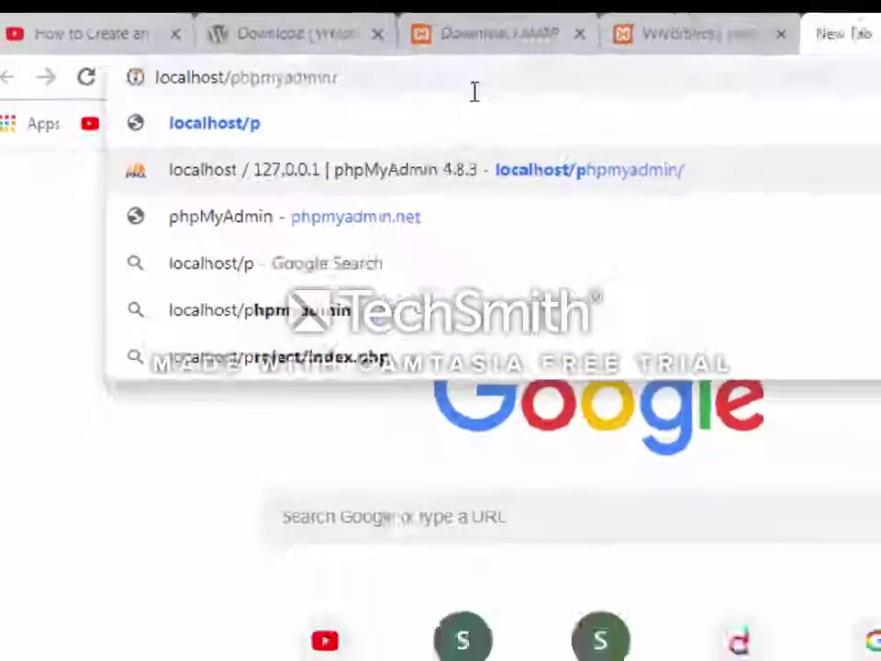
{"action": "key", "text": "Return"}
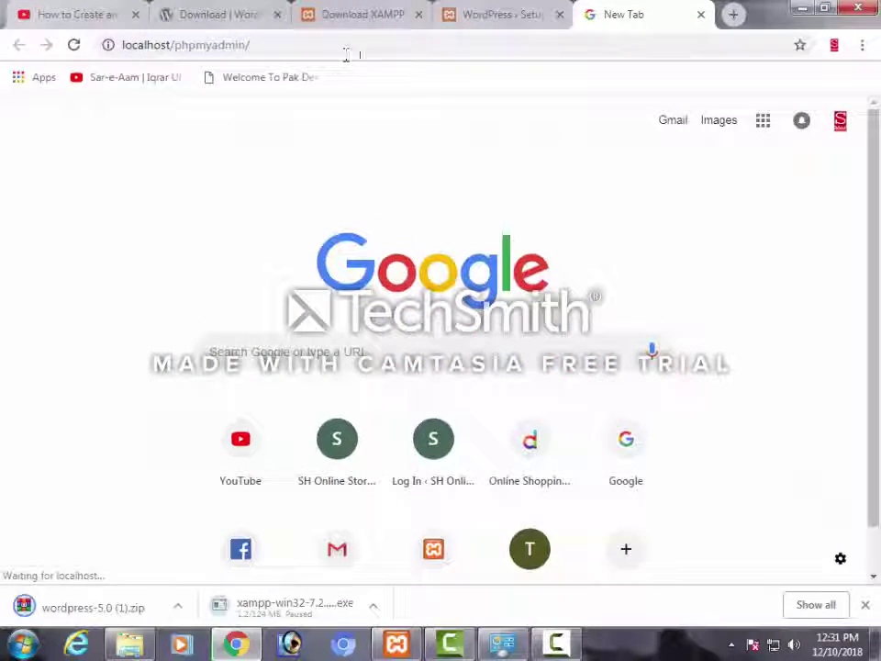
{"action": "left_click", "coordinate": [218, 45]}
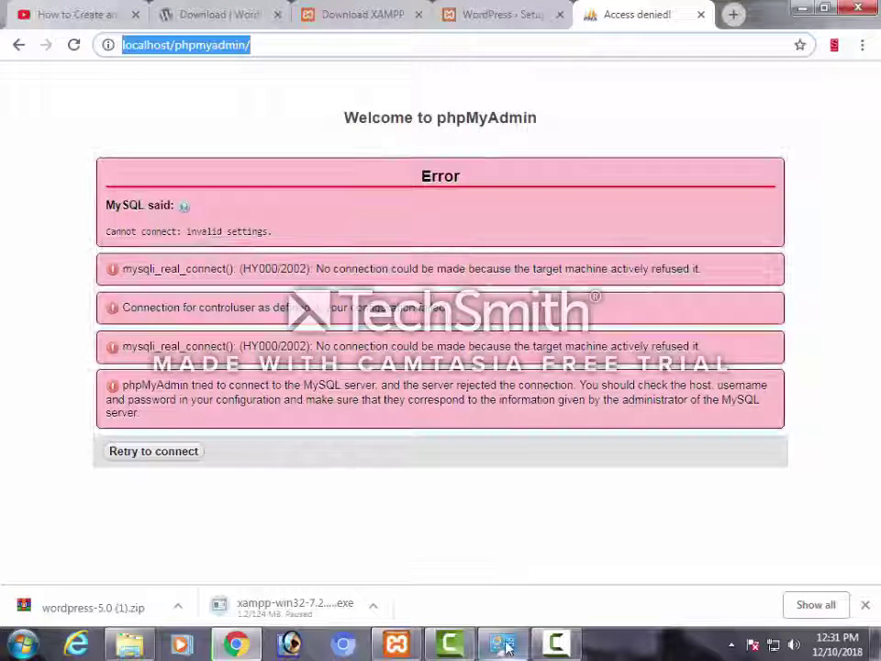
Start MySQL again in the XAMPP Control Panel and minimize the panel
{"action": "left_click", "coordinate": [396, 644]}
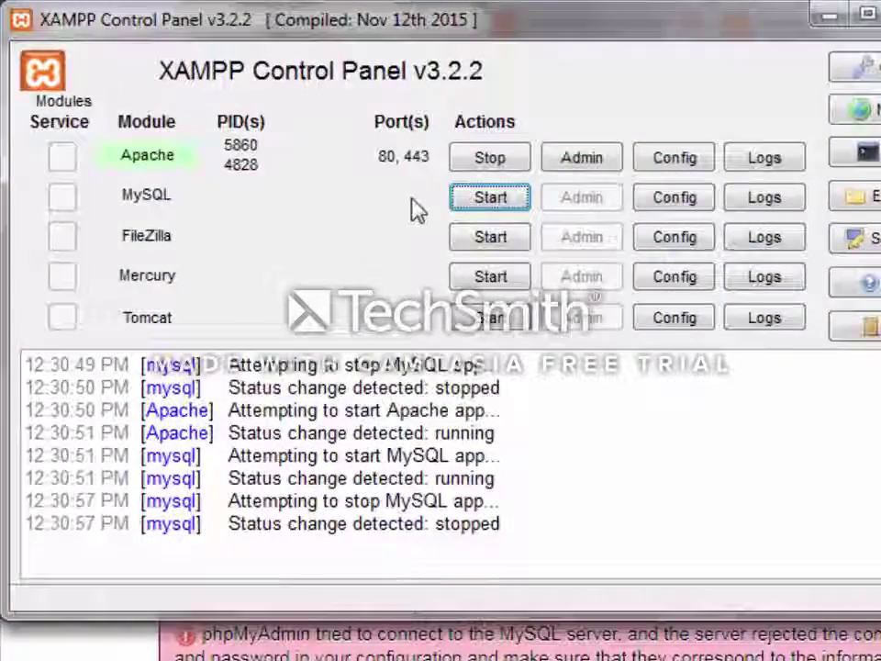
{"action": "left_click", "coordinate": [297, 119]}
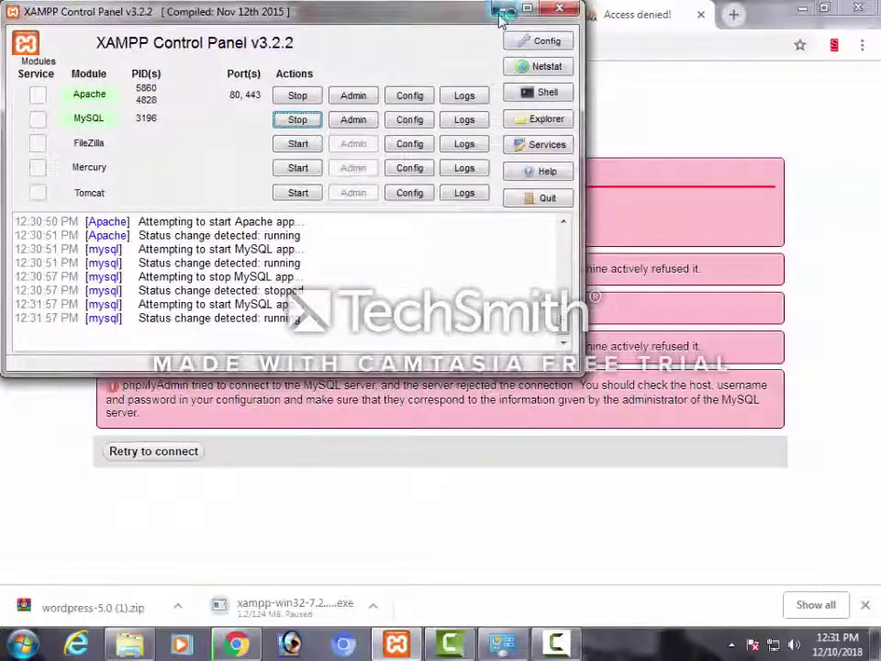
{"action": "left_click", "coordinate": [502, 12]}
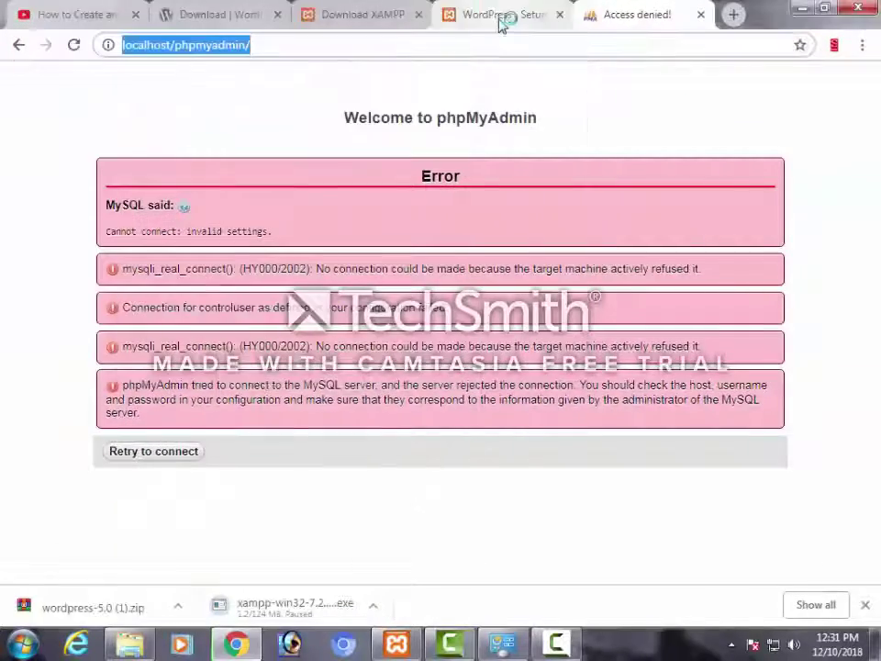
Reload phpMyAdmin and create an empty database named 'wordpress' from the Databases tab
{"action": "left_click", "coordinate": [73, 47]}
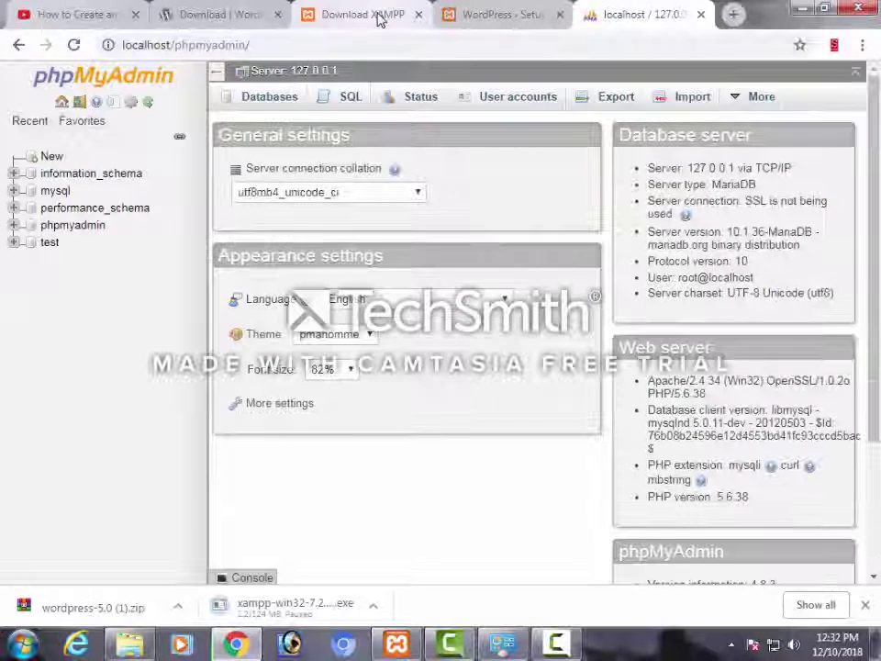
{"action": "left_click", "coordinate": [55, 157]}
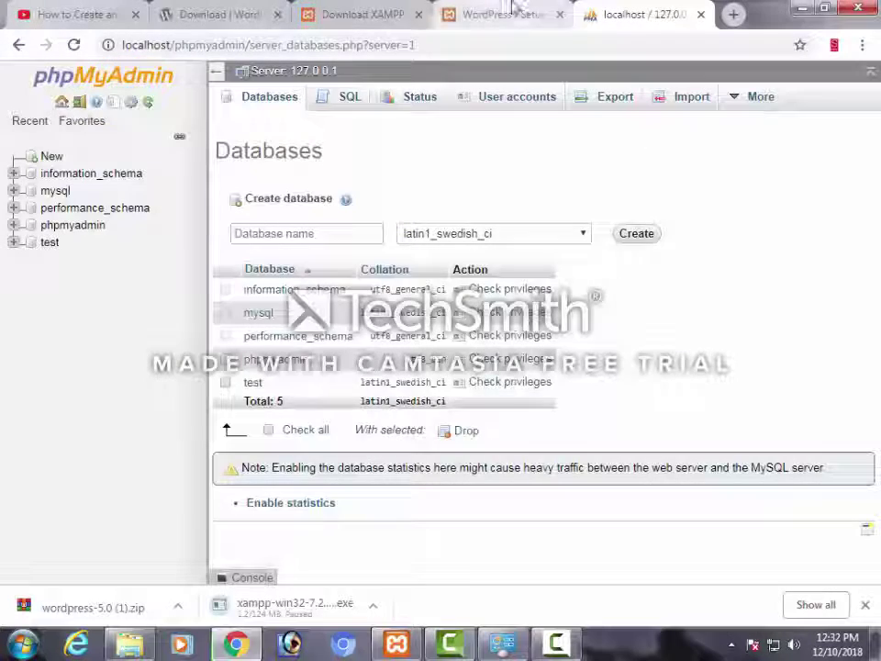
{"action": "left_click", "coordinate": [515, 12]}
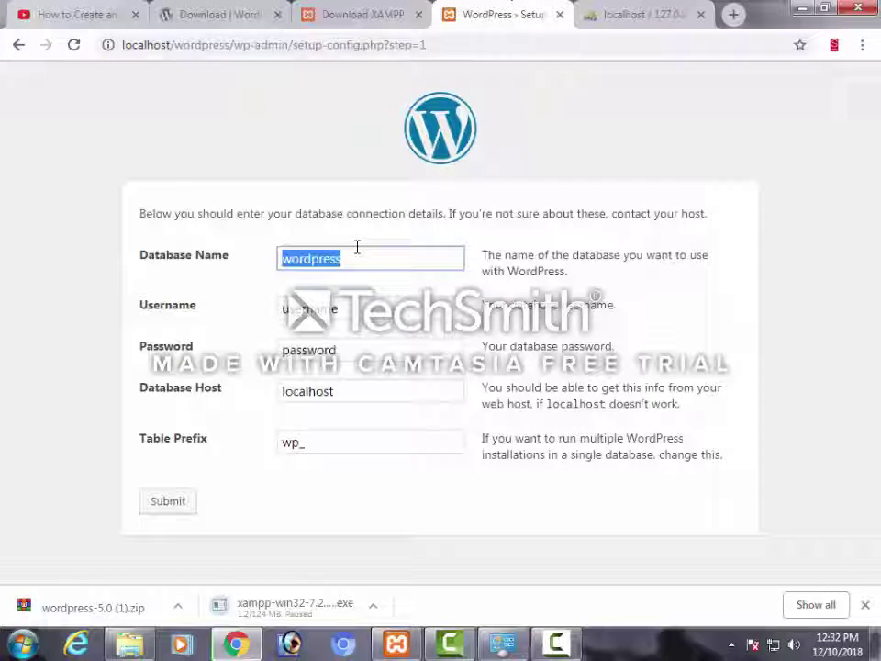
{"action": "key", "text": "ctrl+Tab"}
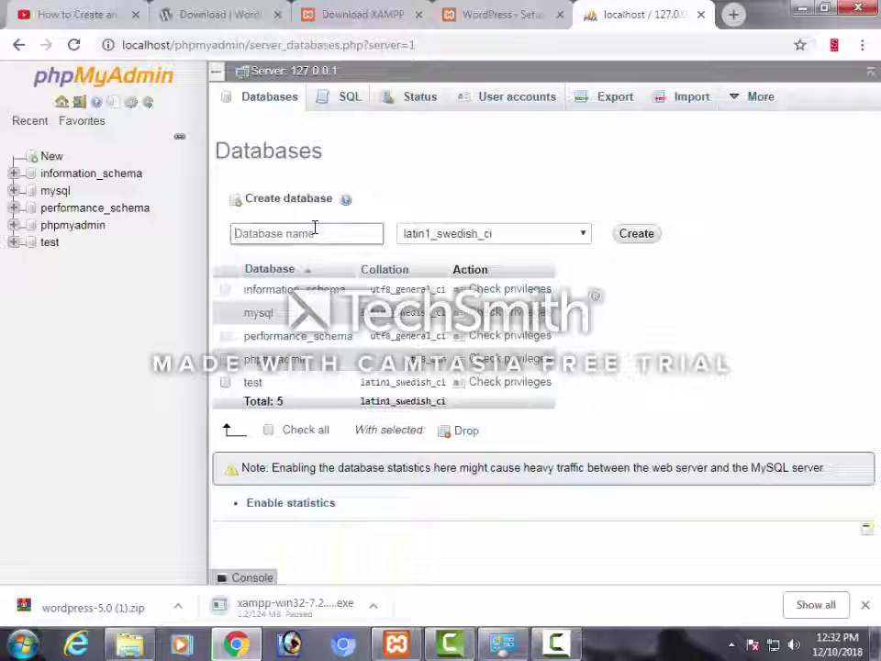
{"action": "left_click", "coordinate": [637, 235]}
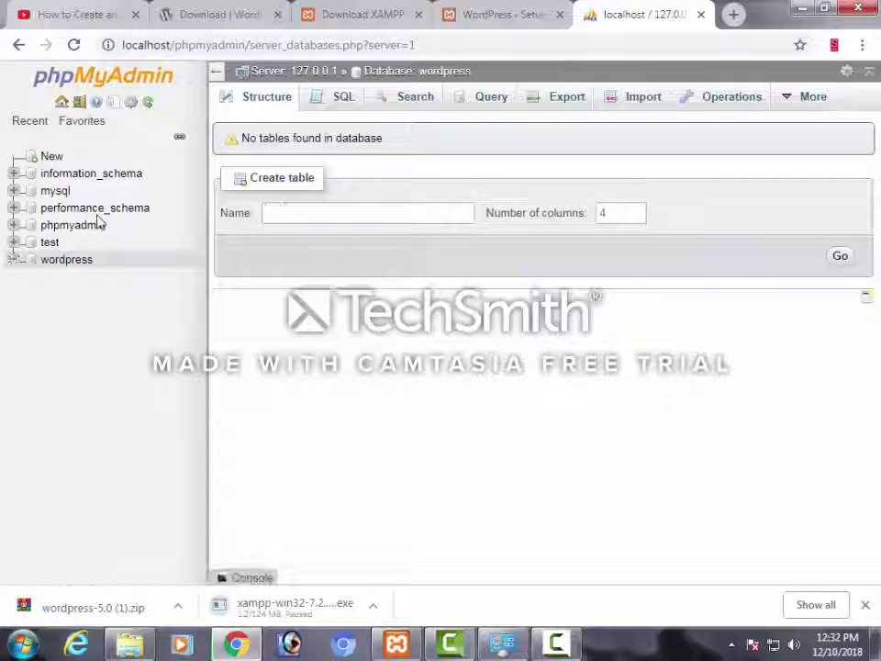
{"action": "left_click", "coordinate": [472, 9]}
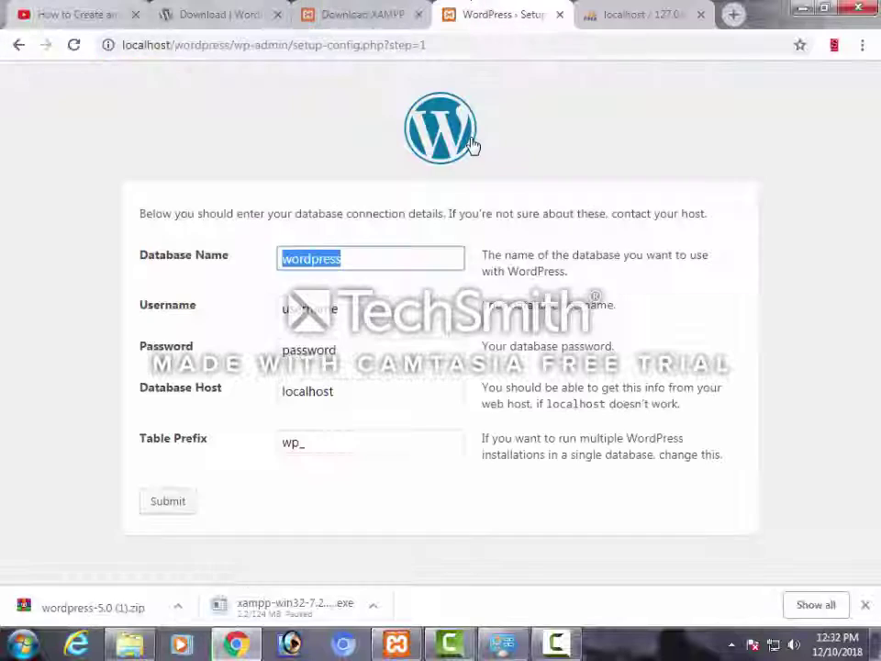
Submit the database form with username root, note the connection error, and go back
{"action": "double_click", "coordinate": [387, 306]}
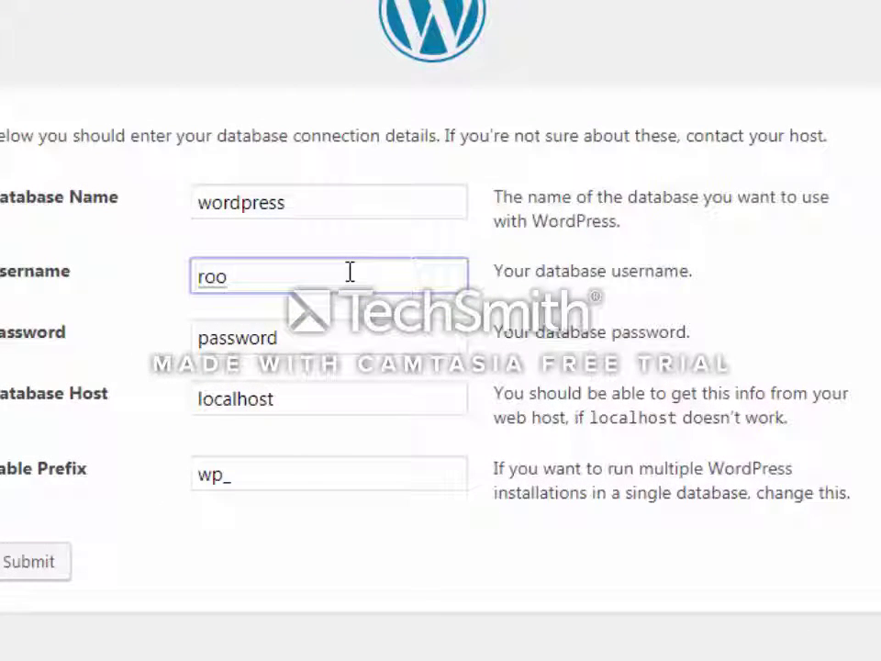
{"action": "left_click", "coordinate": [236, 489]}
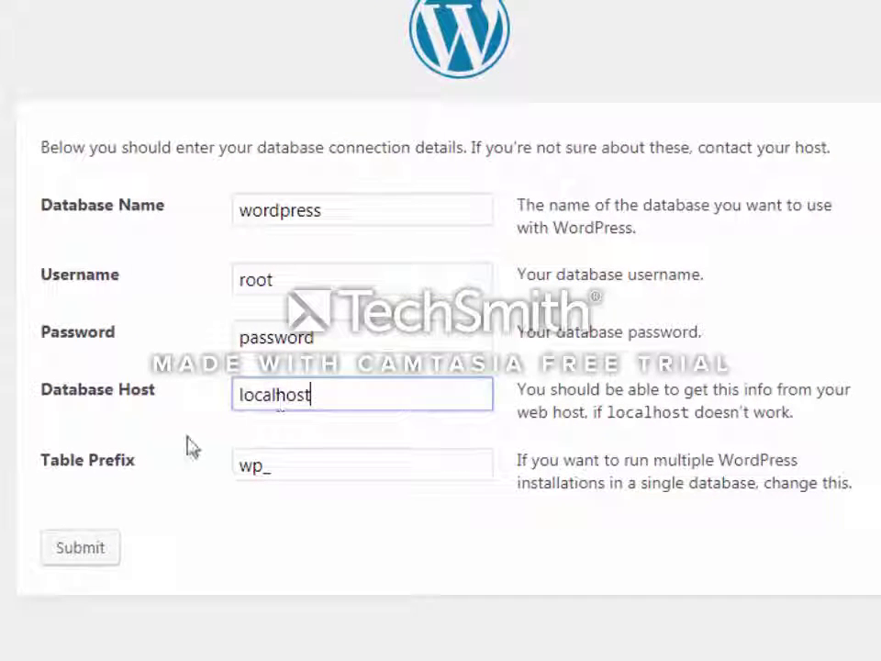
{"action": "left_click", "coordinate": [95, 549]}
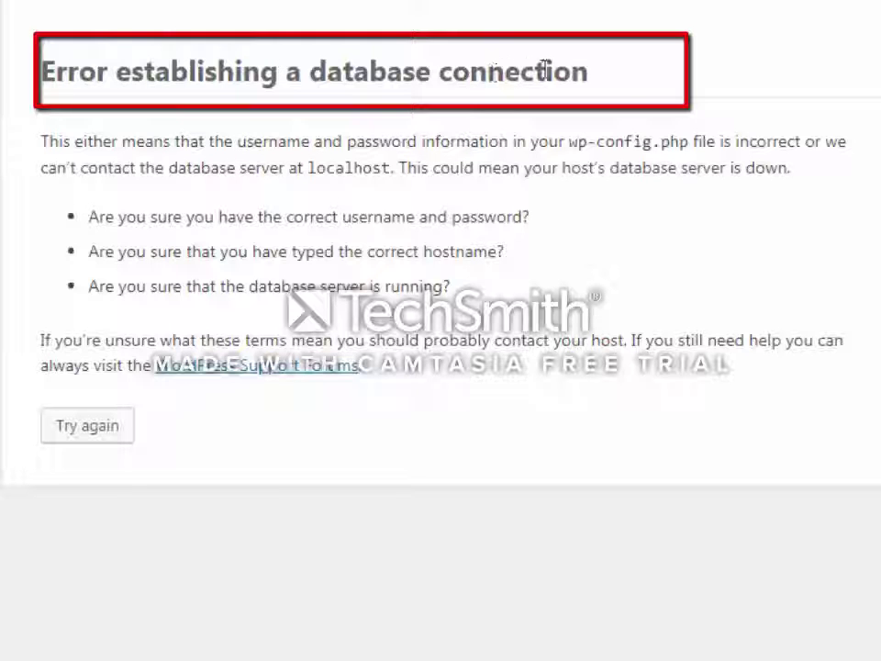
{"action": "left_click_drag", "start_coordinate": [589, 71], "coordinate": [77, 72]}
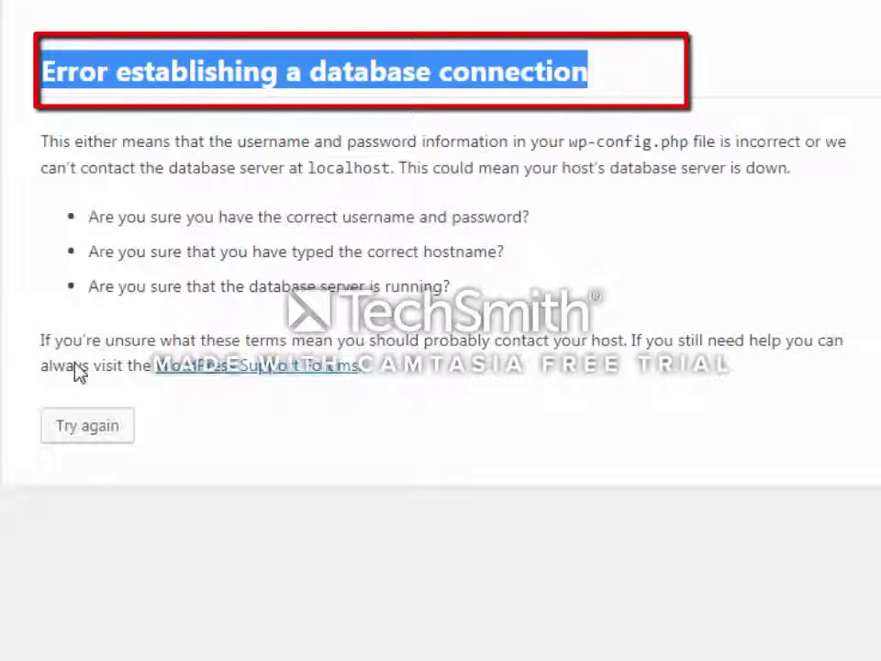
{"action": "left_click", "coordinate": [66, 431]}
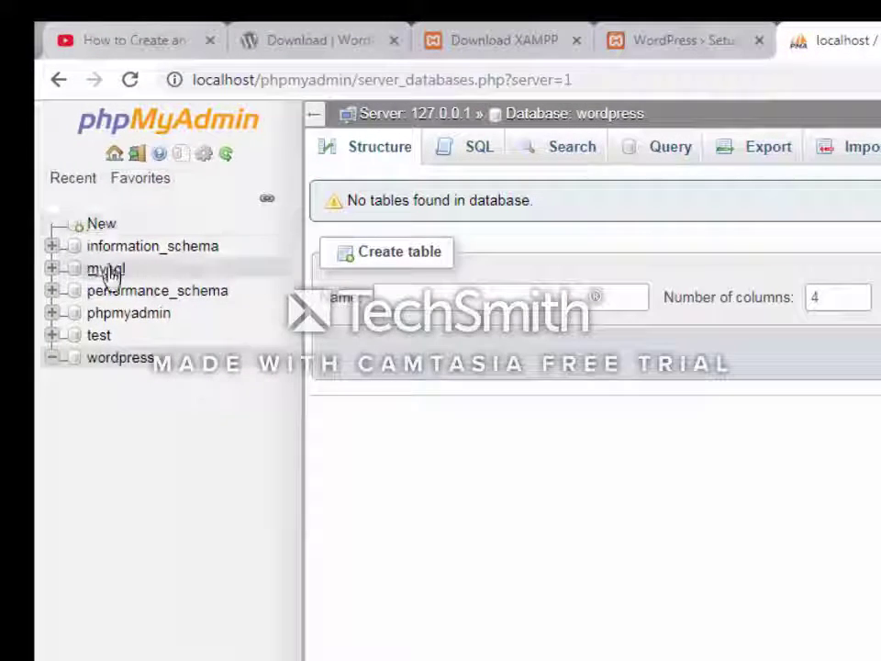
Open the wordpress database's Privileges page and start adding a new user account
{"action": "left_click", "coordinate": [120, 357]}
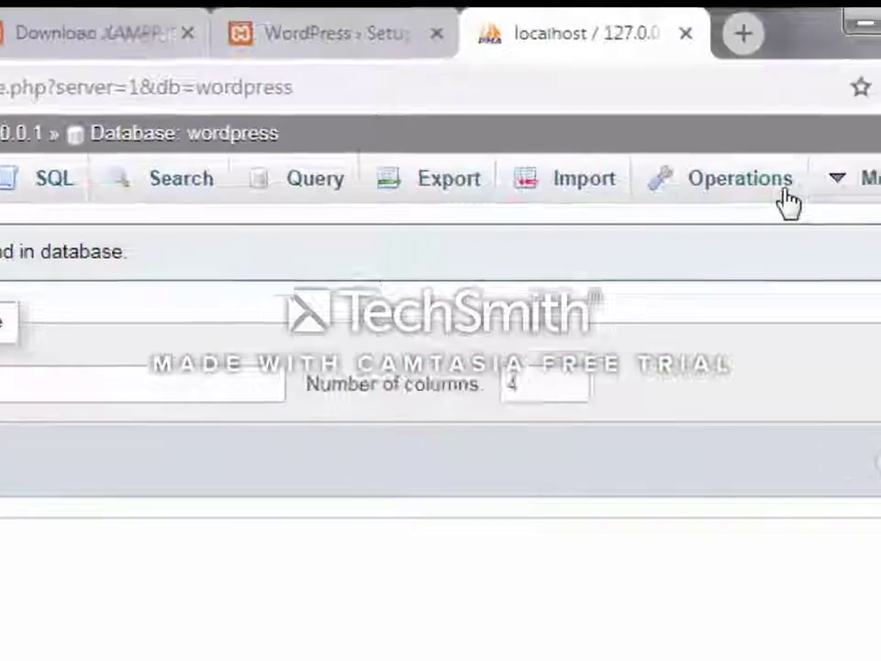
{"action": "mouse_move", "coordinate": [713, 212]}
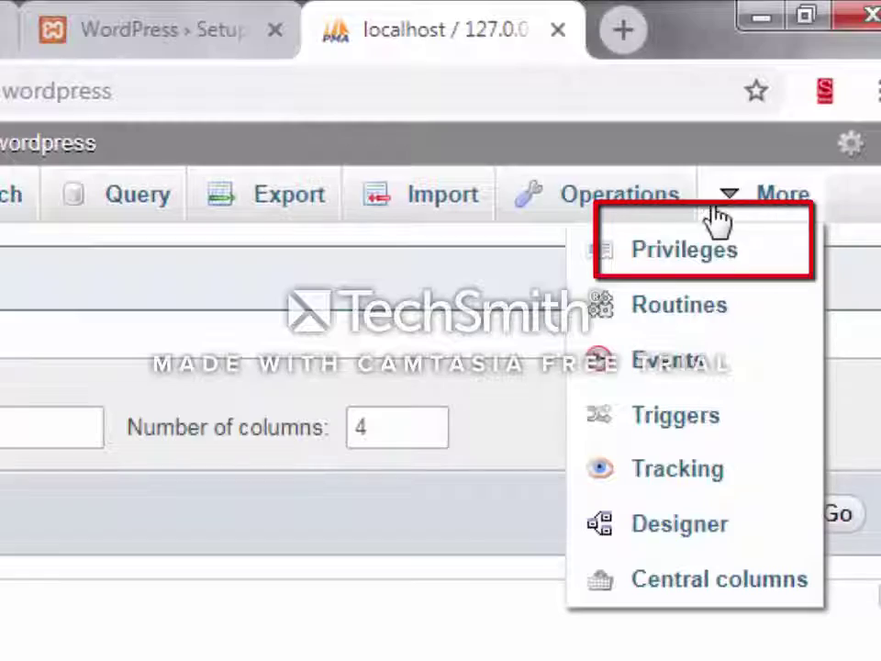
{"action": "left_click", "coordinate": [718, 255]}
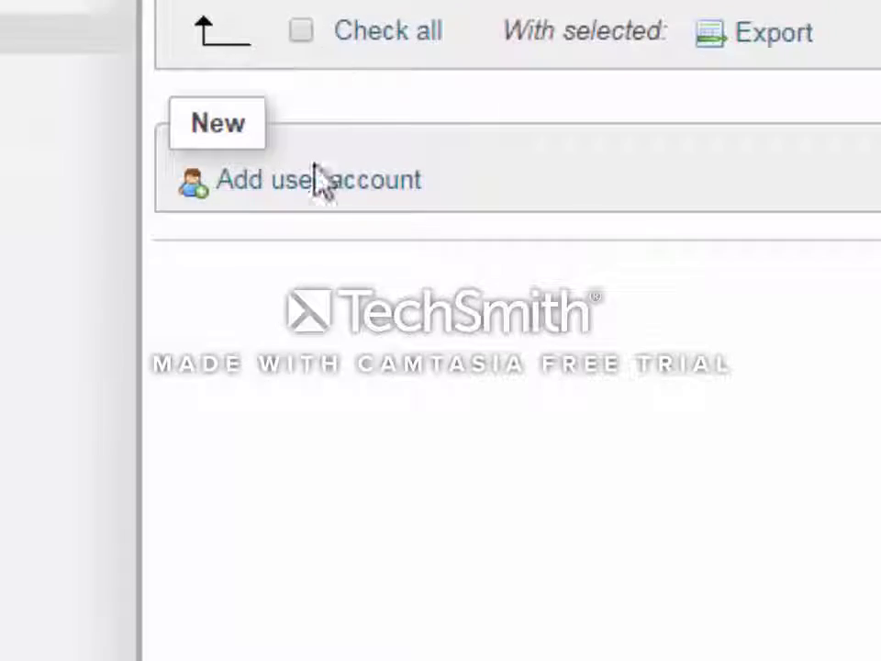
{"action": "left_click", "coordinate": [317, 179]}
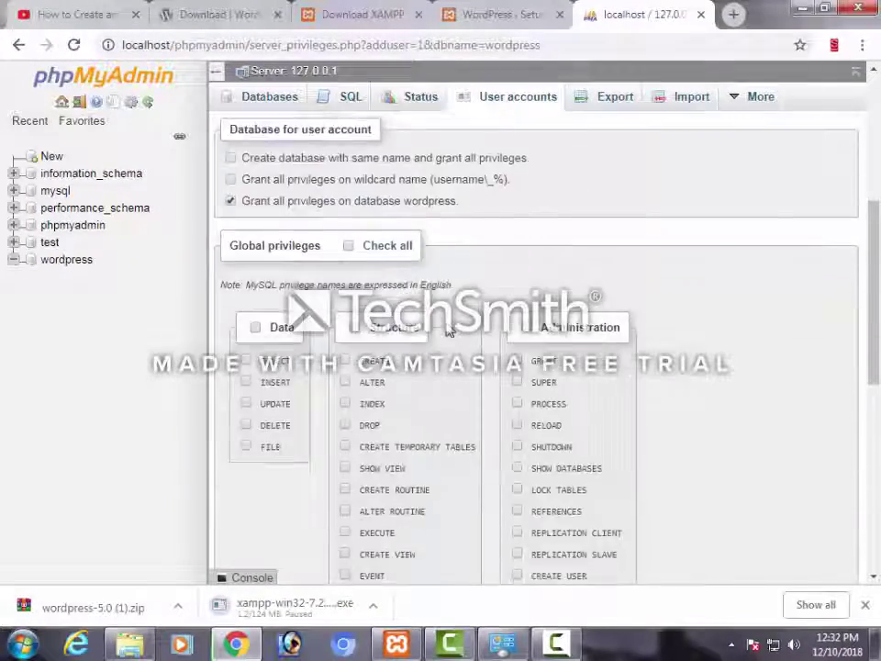
Set the new account's user name to admin and host to Local
{"action": "scroll", "coordinate": [448, 331], "scroll_direction": "down", "scroll_amount": 2}
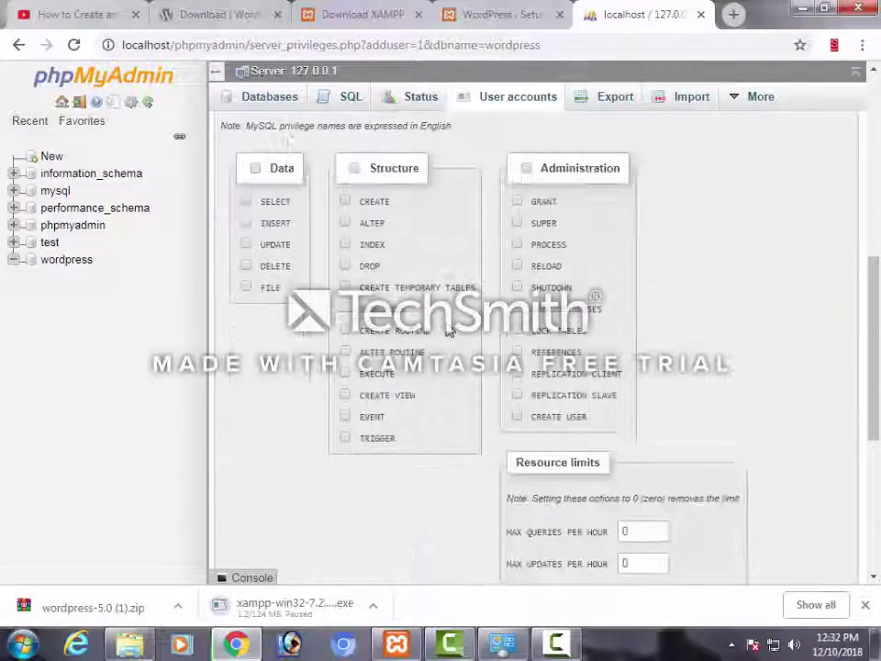
{"action": "scroll", "coordinate": [448, 330], "scroll_direction": "up", "scroll_amount": 3}
{"action": "scroll", "coordinate": [404, 279], "scroll_direction": "up", "scroll_amount": 3}
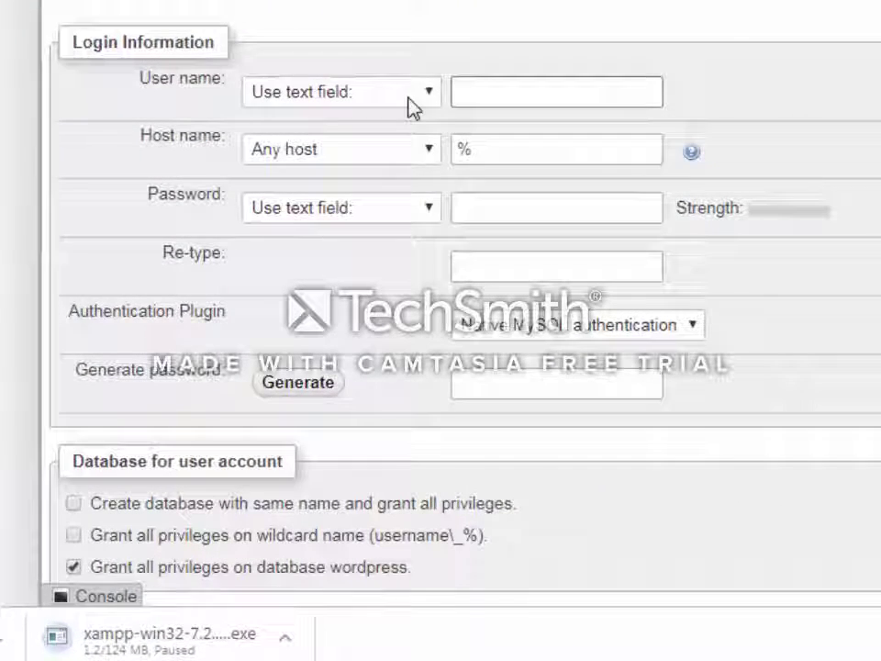
{"action": "left_click", "coordinate": [409, 103]}
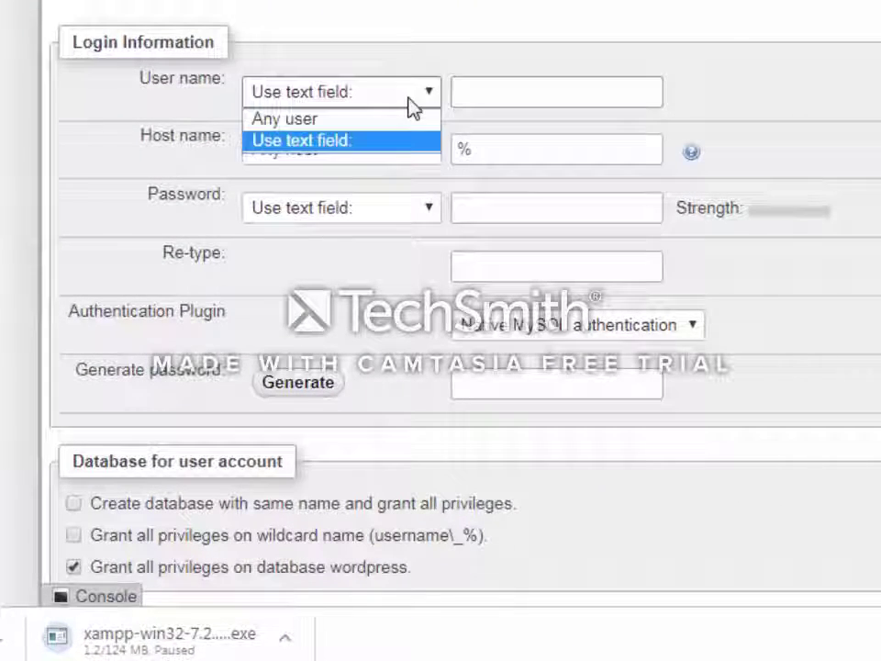
{"action": "left_click", "coordinate": [487, 102]}
{"action": "type", "text": "a"}
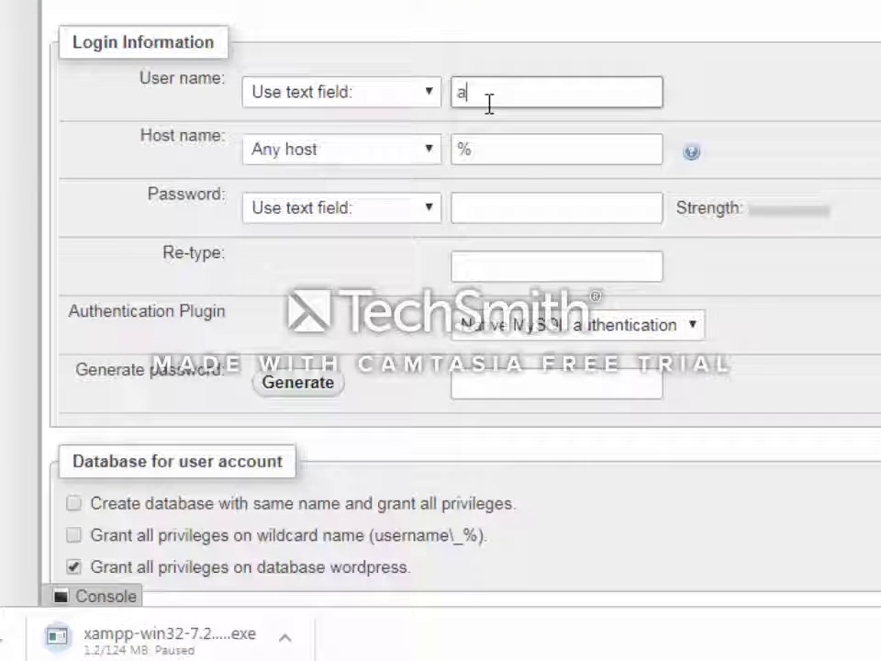
{"action": "type", "text": "dmin"}
{"action": "left_click", "coordinate": [506, 142]}
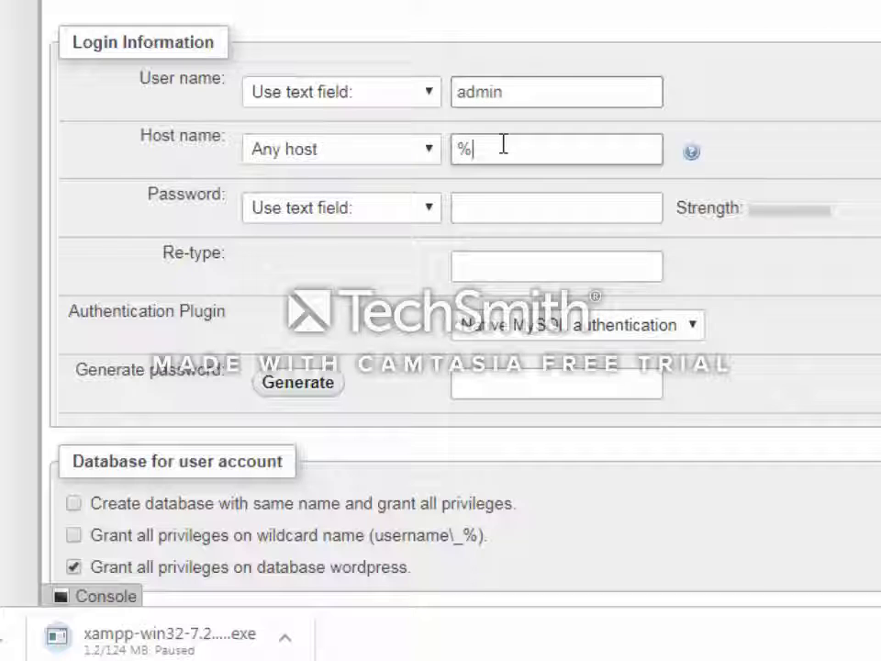
{"action": "left_click", "coordinate": [430, 154]}
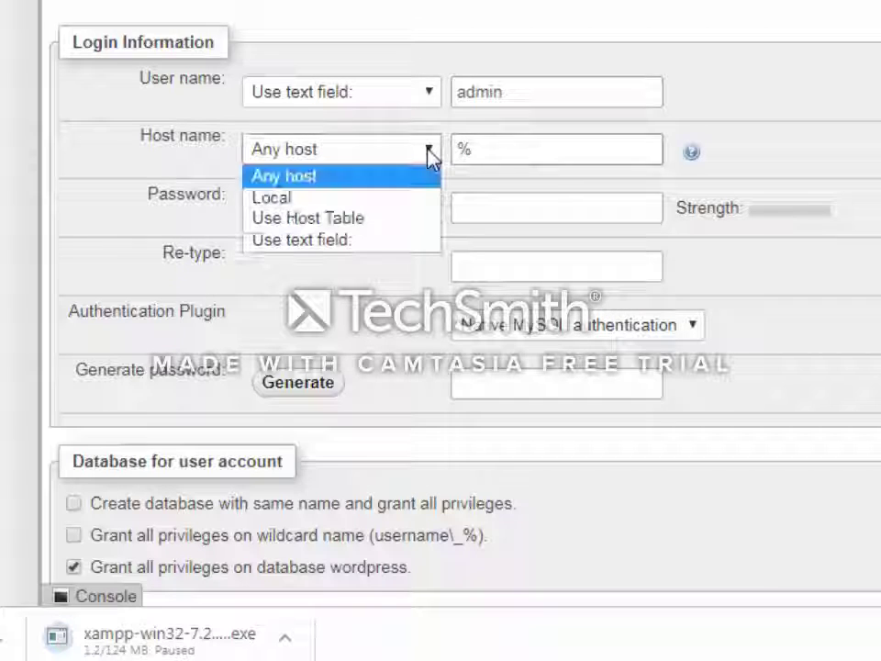
{"action": "left_click", "coordinate": [376, 206]}
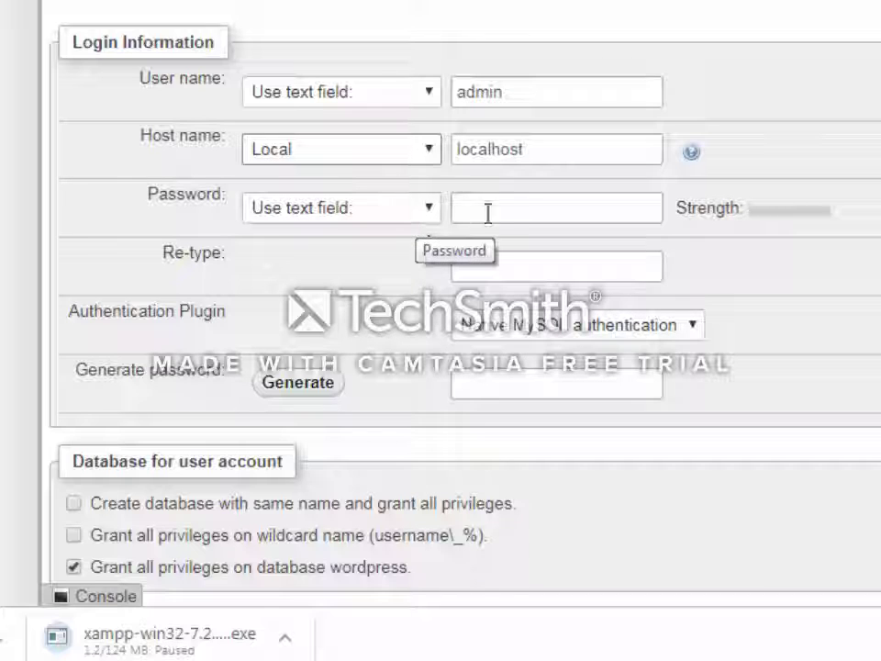
Enter the account password, grant all global privileges, and submit the account
{"action": "left_click", "coordinate": [487, 212]}
{"action": "type", "text": "r"}
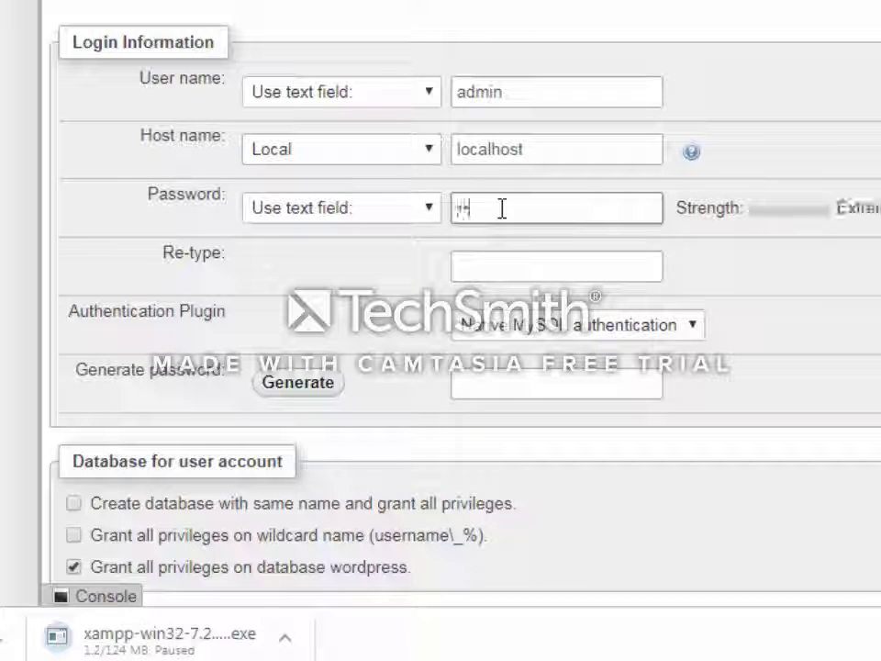
{"action": "type", "text": "oot1"}
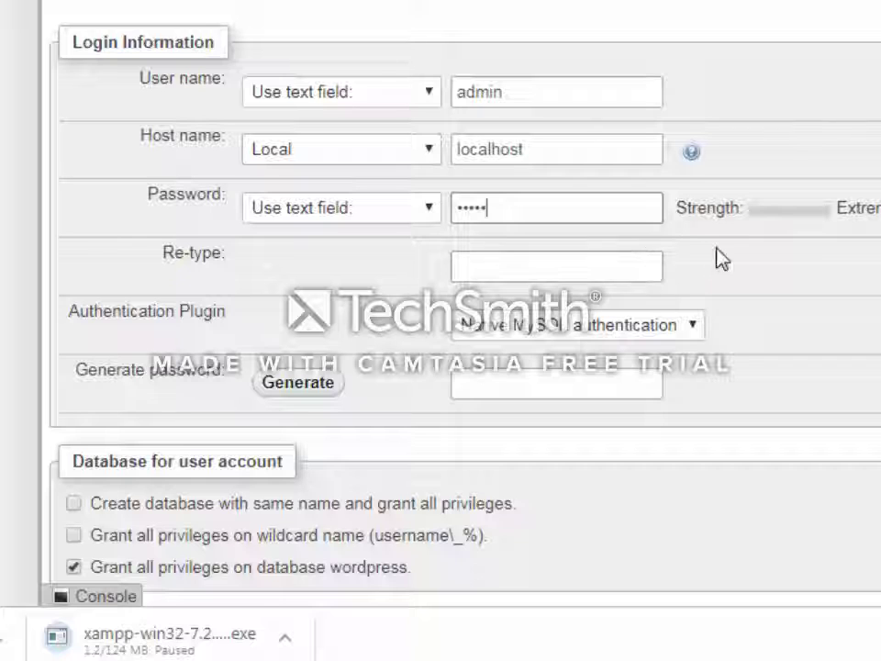
{"action": "scroll", "coordinate": [723, 257], "scroll_direction": "down", "scroll_amount": 1}
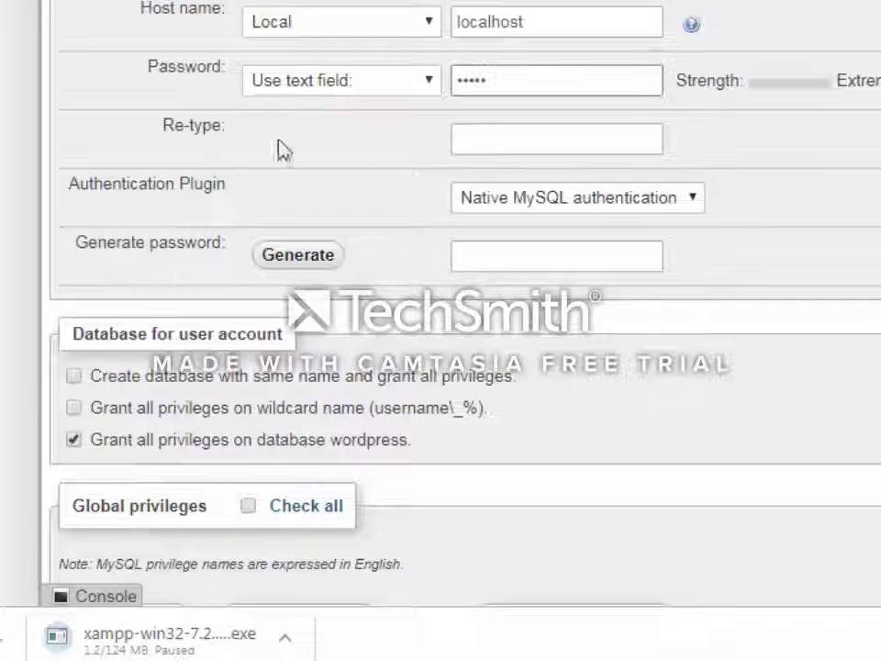
{"action": "left_click", "coordinate": [511, 134]}
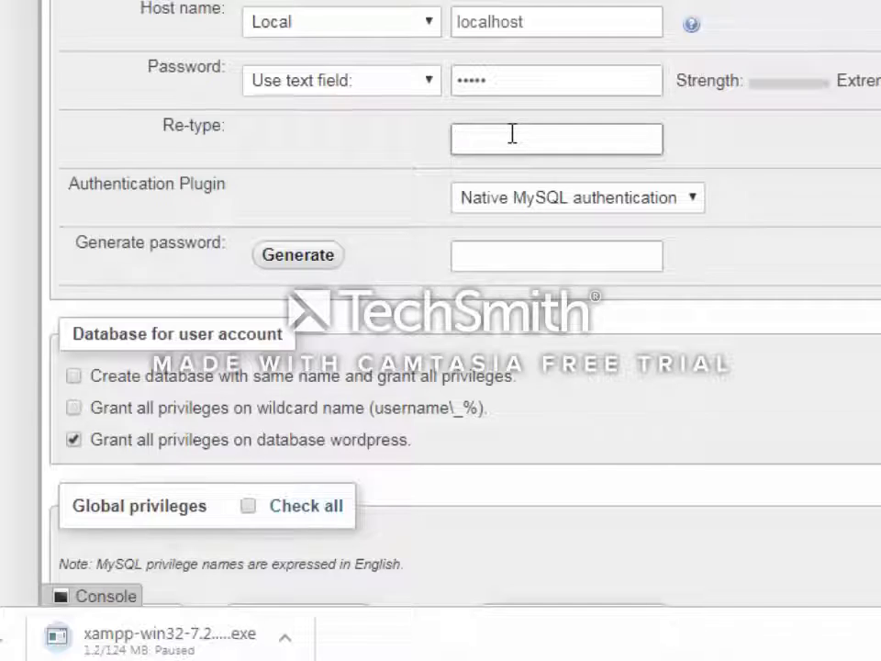
{"action": "scroll", "coordinate": [246, 303], "scroll_direction": "down", "scroll_amount": 3}
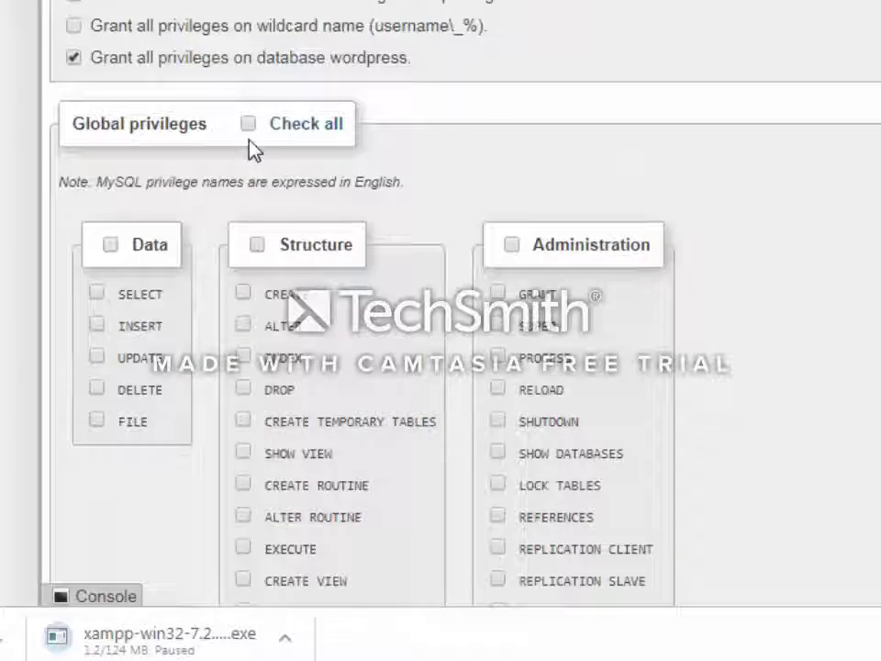
{"action": "left_click", "coordinate": [248, 123]}
{"action": "scroll", "coordinate": [527, 226], "scroll_direction": "down", "scroll_amount": 5}
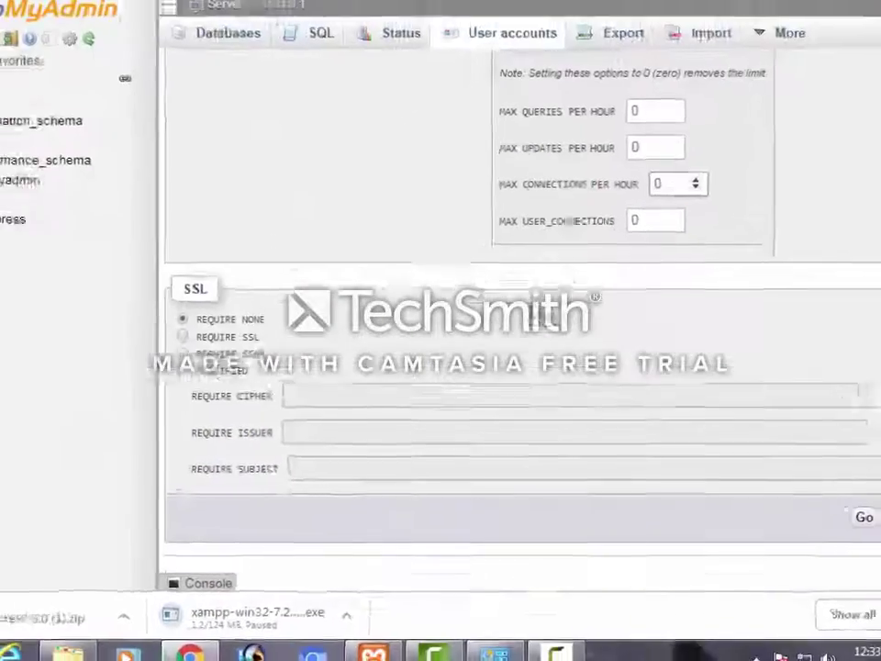
{"action": "left_click", "coordinate": [864, 516]}
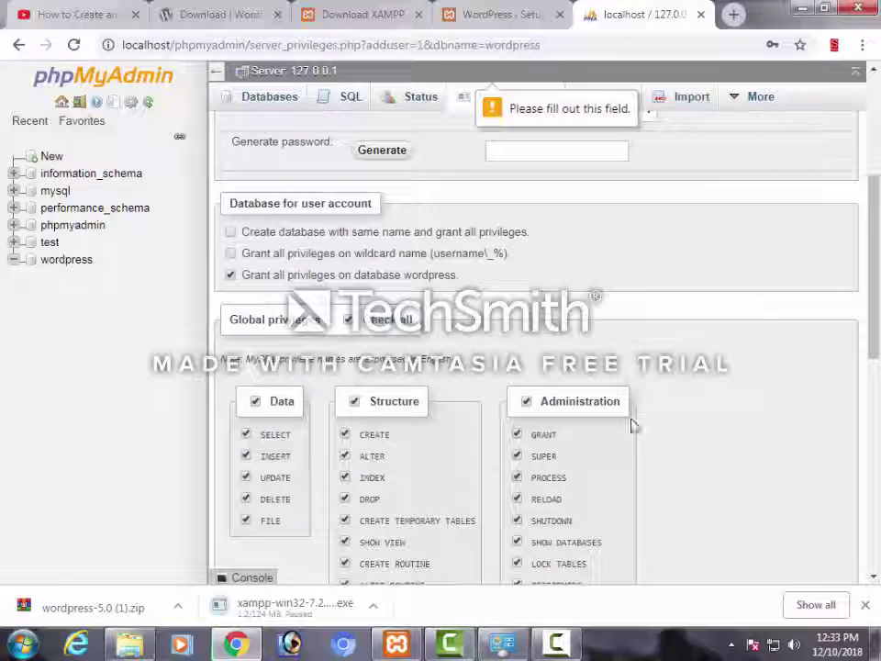
Fill in the missing password confirmation and resubmit the admin user account
{"action": "scroll", "coordinate": [632, 425], "scroll_direction": "up", "scroll_amount": 2}
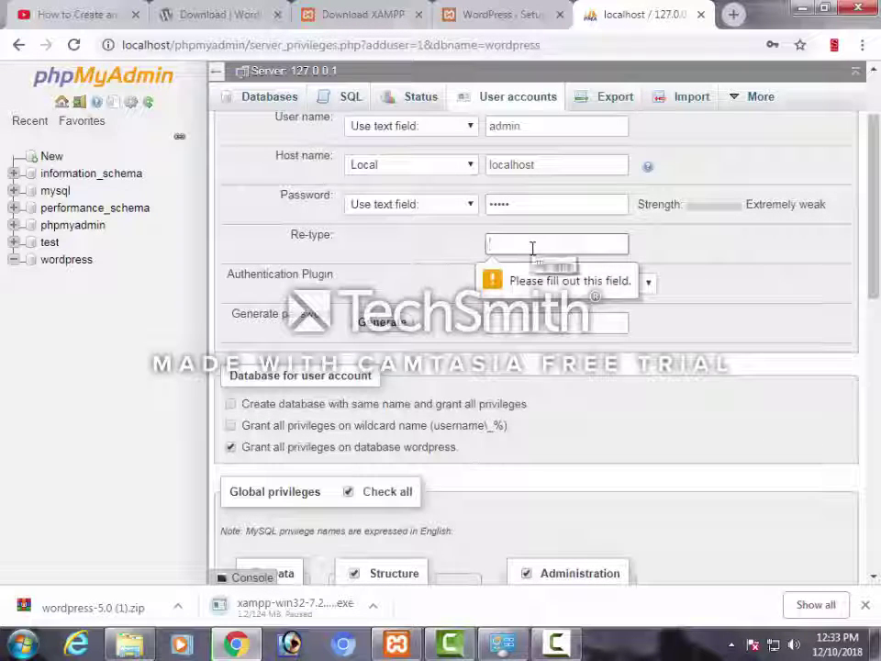
{"action": "type", "text": "admin"}
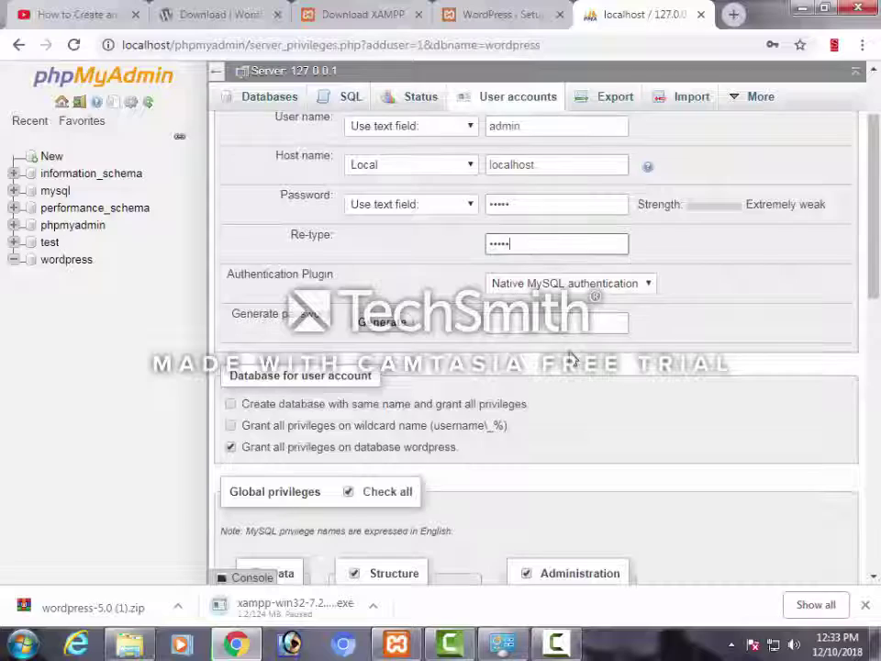
{"action": "scroll", "coordinate": [797, 484], "scroll_direction": "down", "scroll_amount": 12}
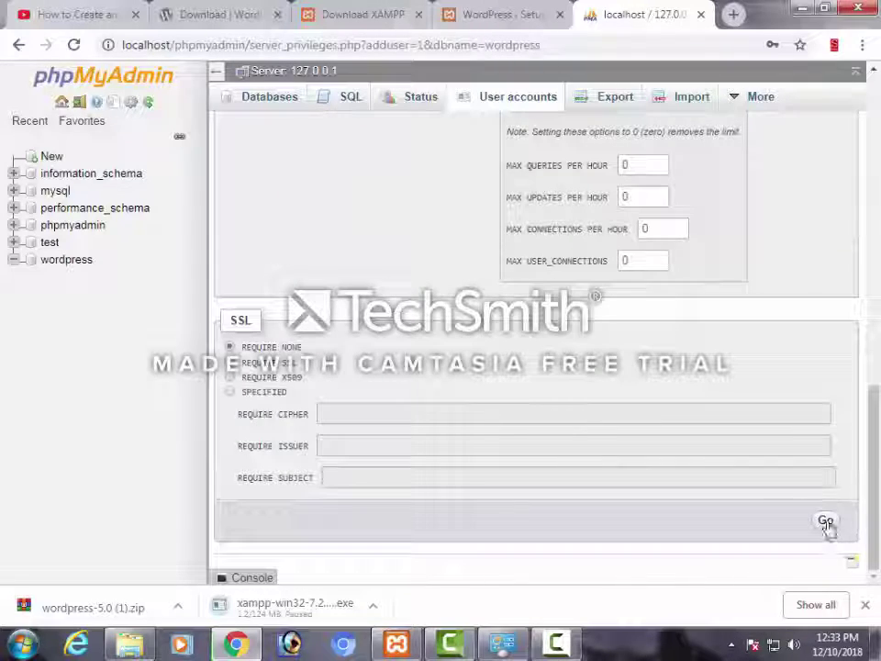
{"action": "left_click", "coordinate": [825, 518]}
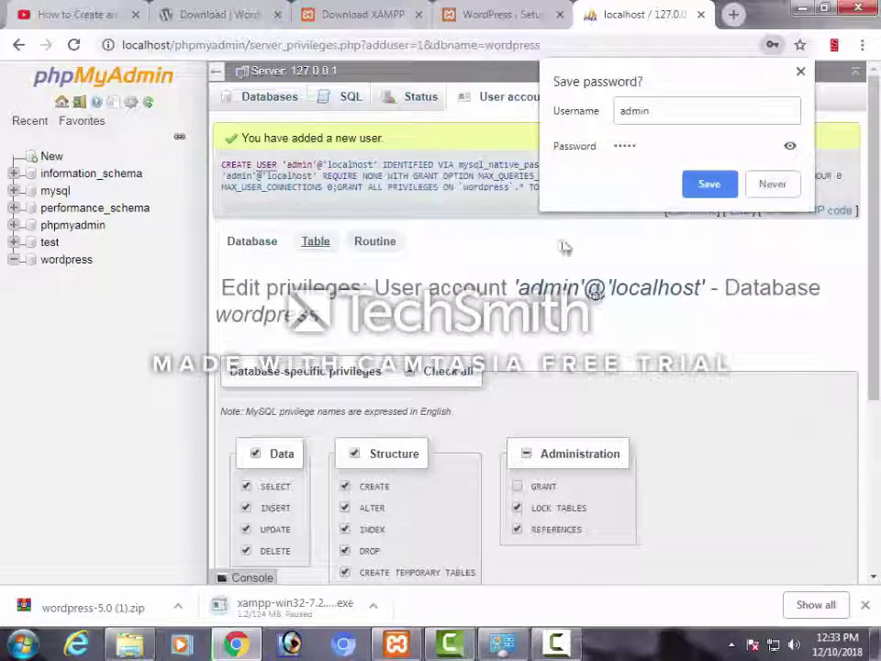
{"action": "left_click", "coordinate": [760, 201]}
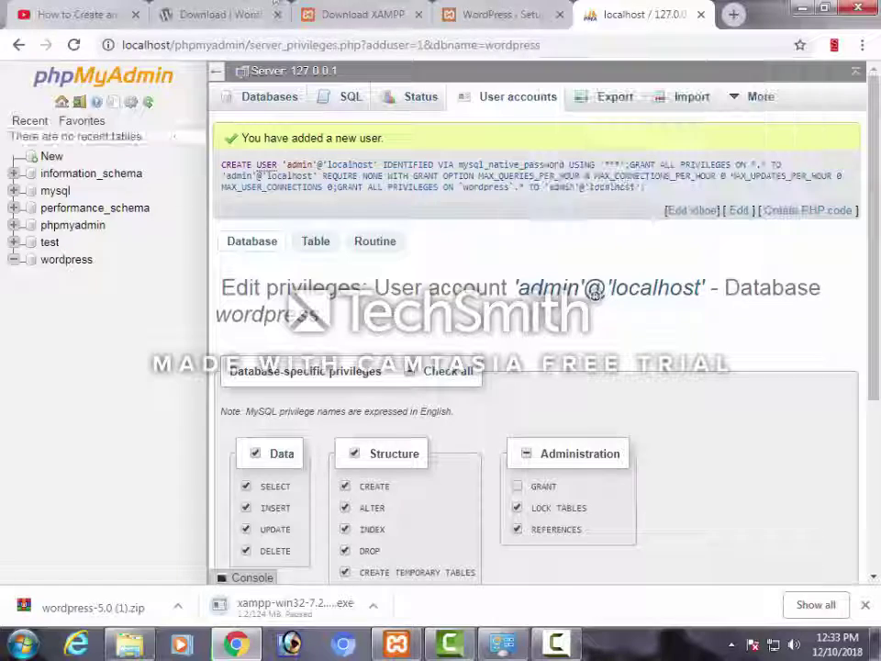
{"action": "left_click", "coordinate": [503, 14]}
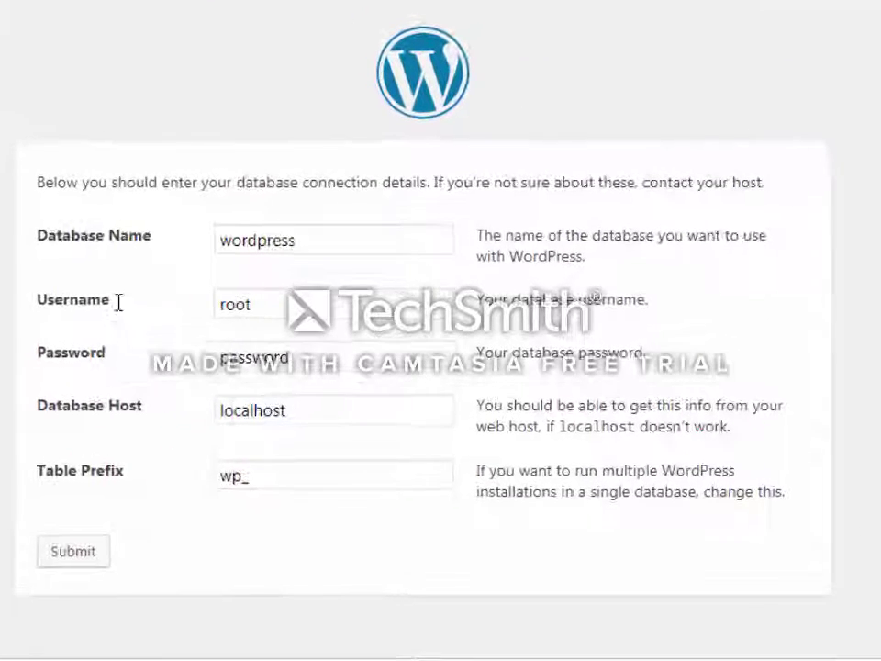
Submit the connection details with username admin and the new account's password
{"action": "double_click", "coordinate": [253, 309]}
{"action": "type", "text": "admin"}
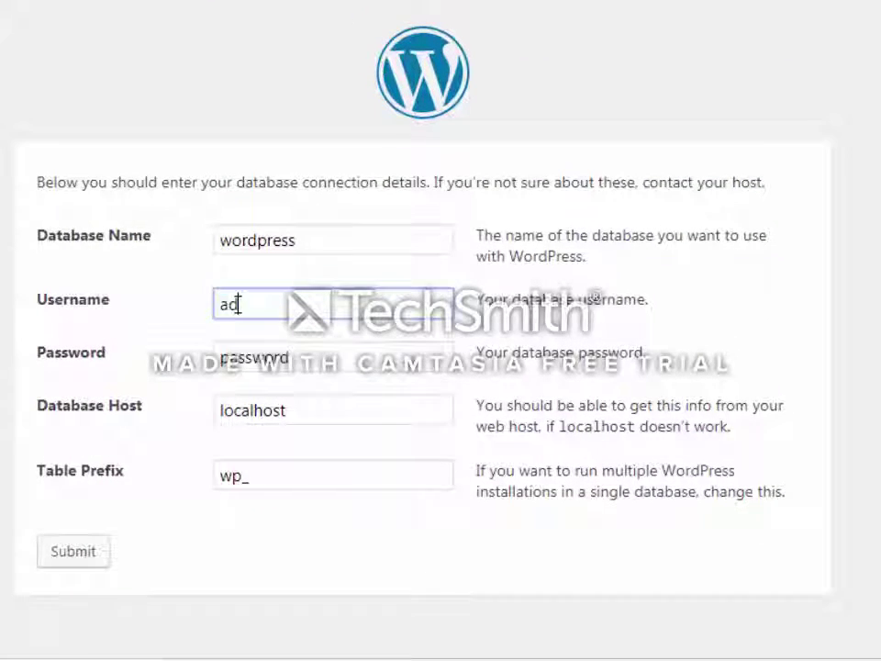
{"action": "left_click", "coordinate": [267, 360]}
{"action": "double_click", "coordinate": [266, 360]}
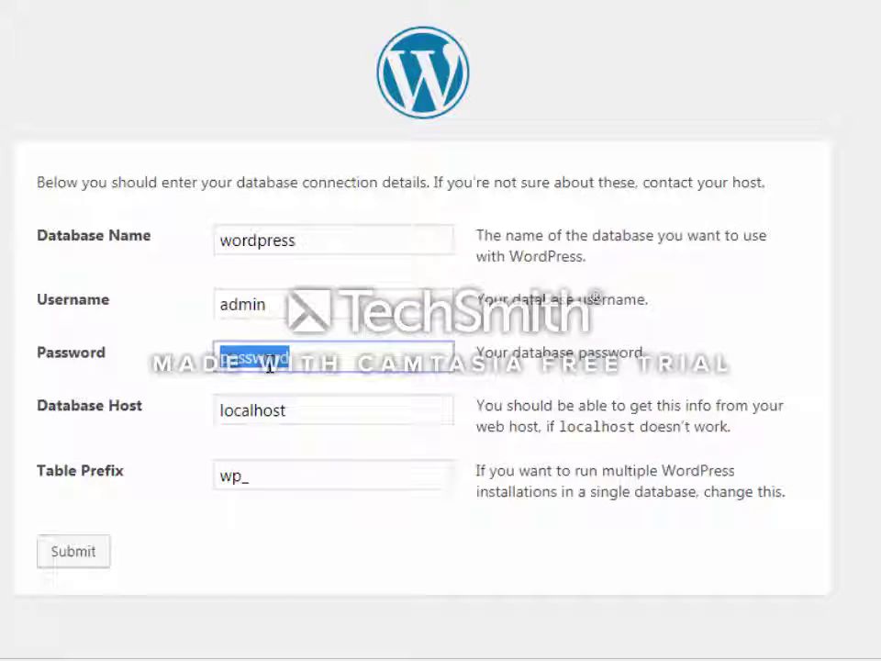
{"action": "type", "text": "admin"}
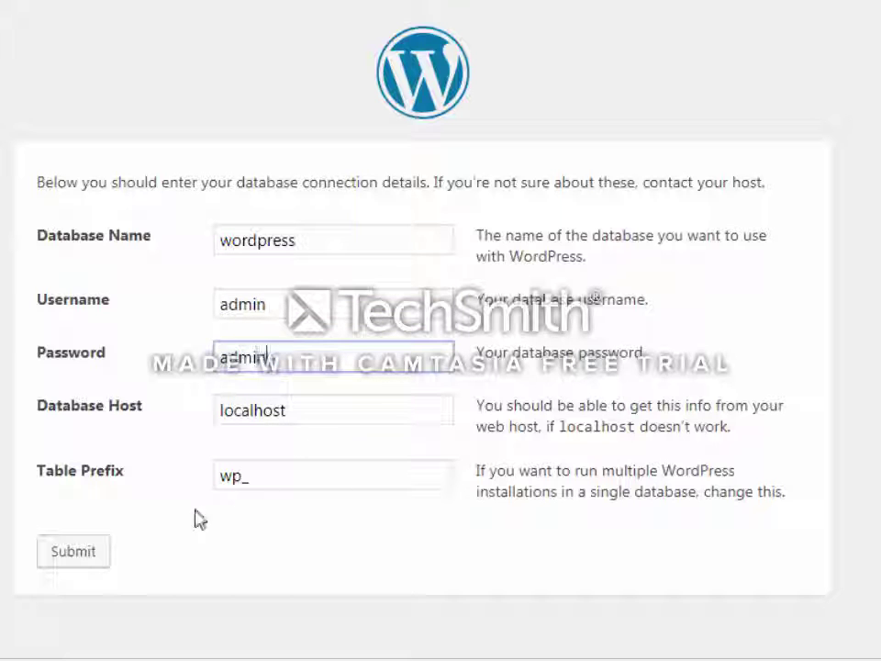
{"action": "left_click", "coordinate": [72, 553]}
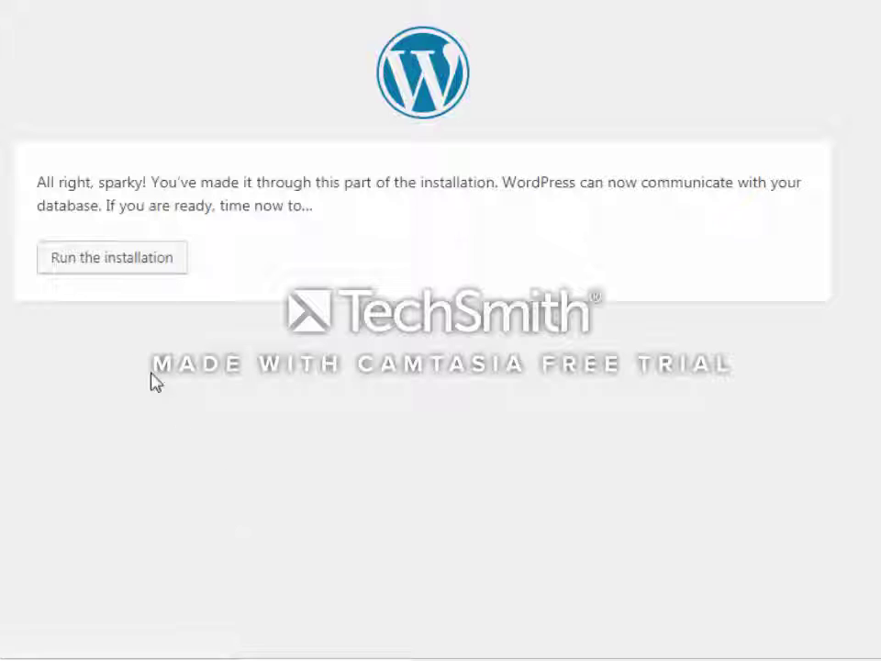
Start the installation and enter the site title Shonlinestore.com
{"action": "left_click", "coordinate": [142, 270]}
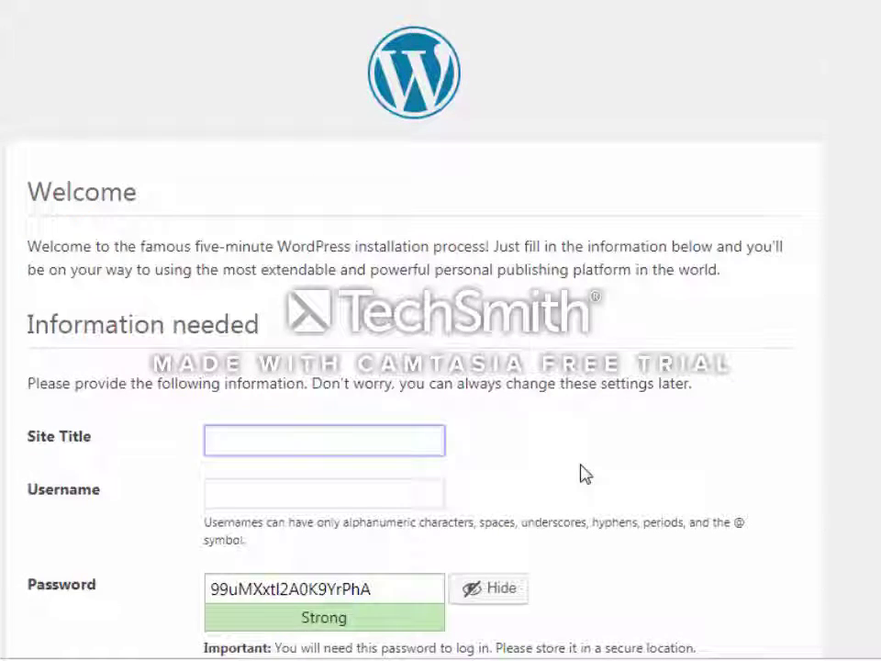
{"action": "scroll", "coordinate": [366, 384], "scroll_direction": "down", "scroll_amount": 3}
{"action": "scroll", "coordinate": [365, 384], "scroll_direction": "up", "scroll_amount": 3}
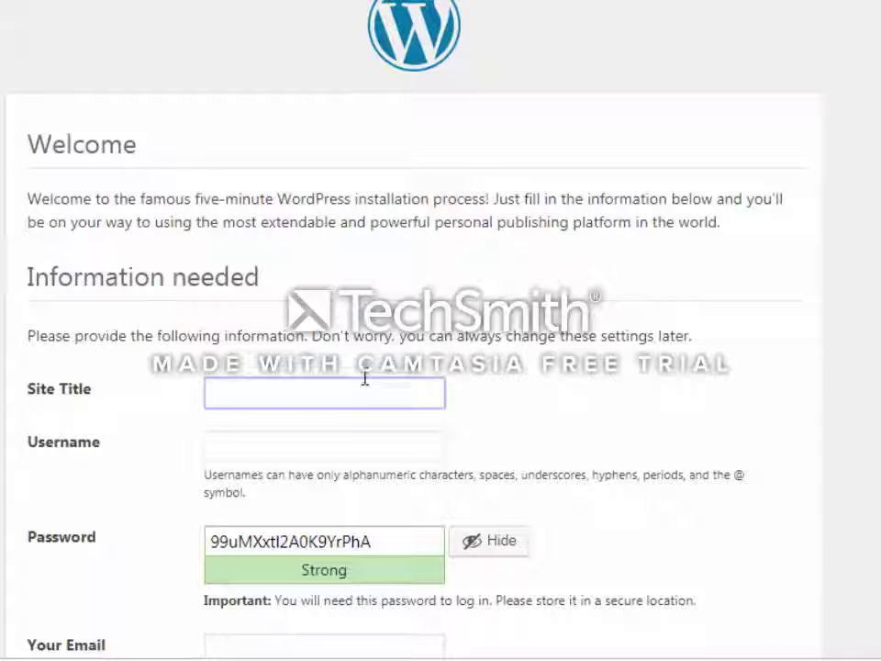
{"action": "type", "text": "S"}
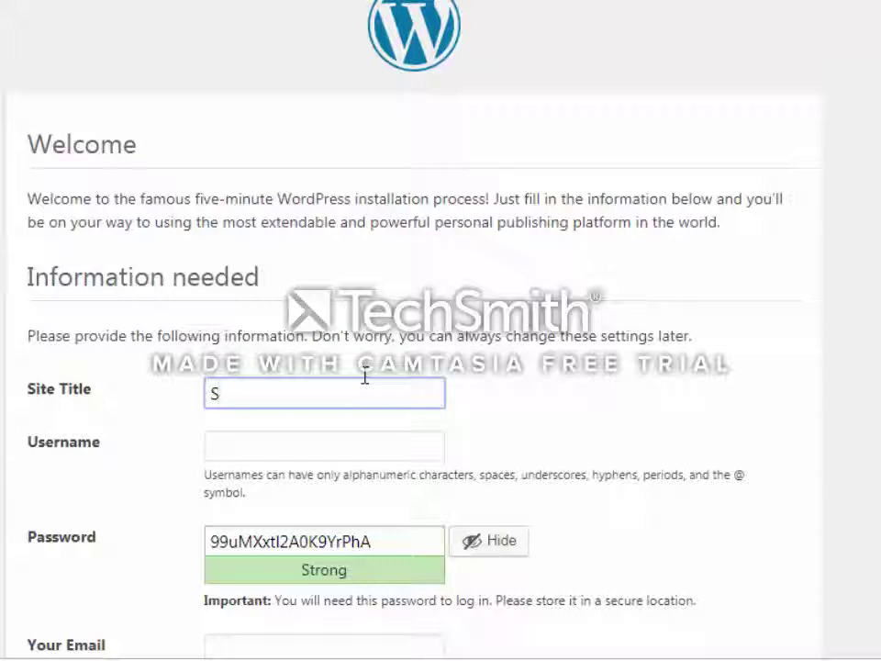
{"action": "type", "text": "h"}
{"action": "key", "text": "BackSpace"}
{"action": "type", "text": "estore"}
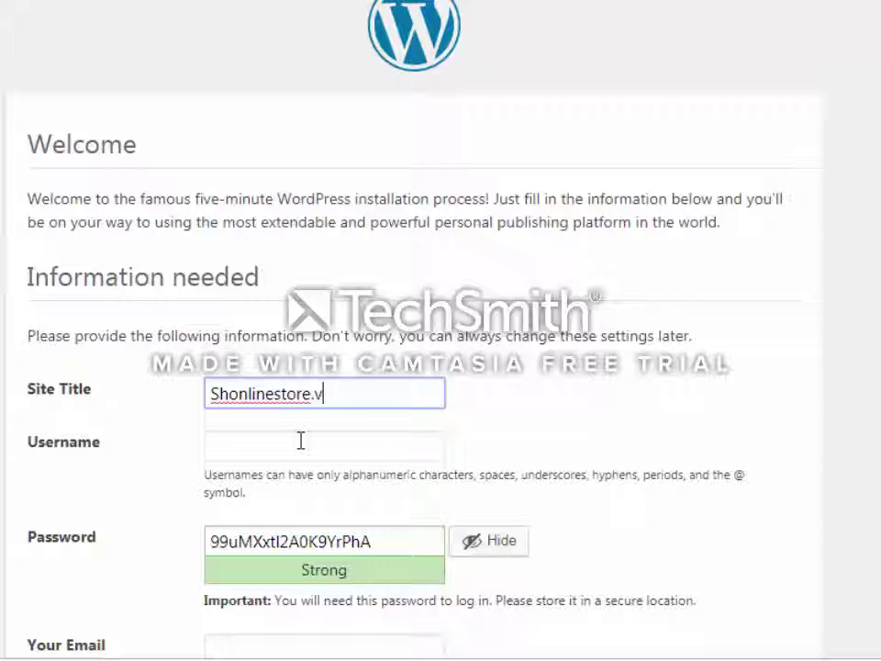
{"action": "type", "text": ".com"}
Set a weak admin password, confirm it, enter the admin e-mail, and submit
{"action": "double_click", "coordinate": [379, 546]}
{"action": "type", "text": "admin"}
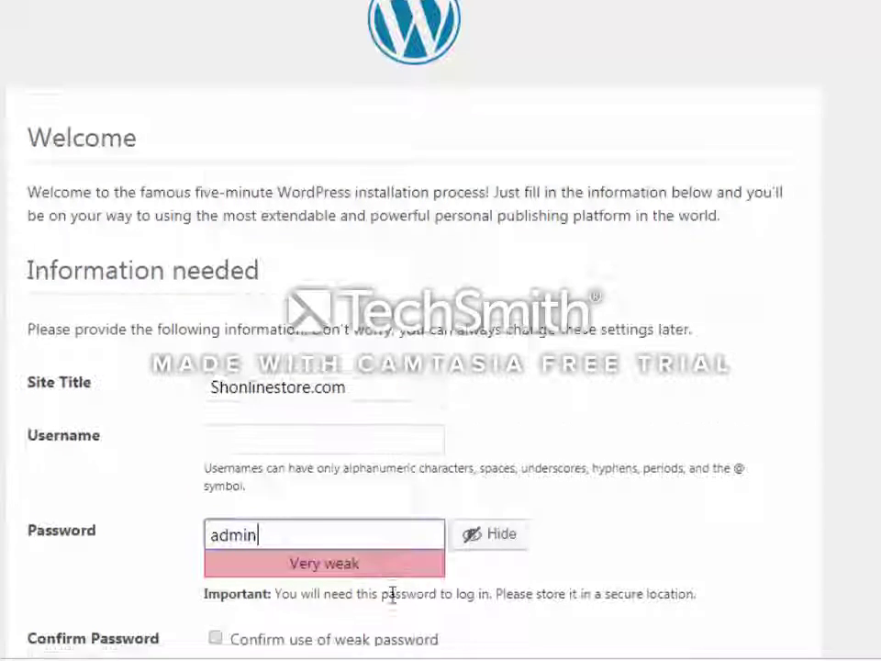
{"action": "scroll", "coordinate": [393, 594], "scroll_direction": "down", "scroll_amount": 3}
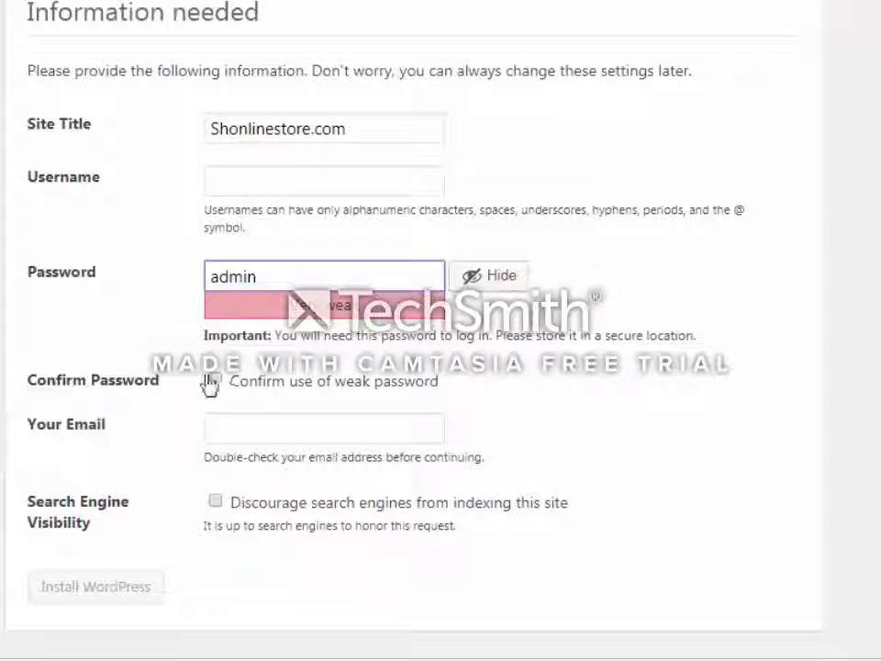
{"action": "left_click", "coordinate": [217, 380]}
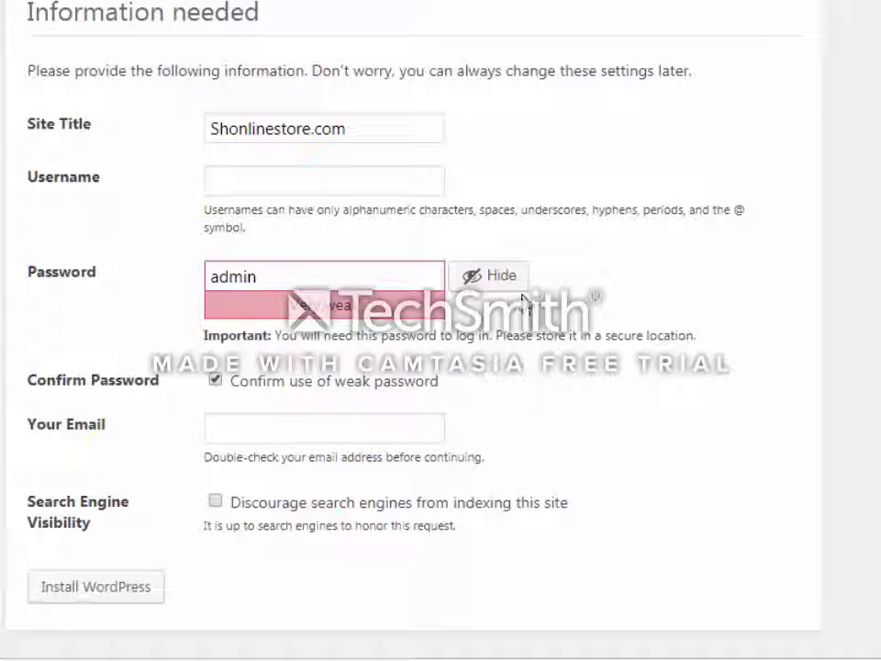
{"action": "left_click", "coordinate": [250, 437]}
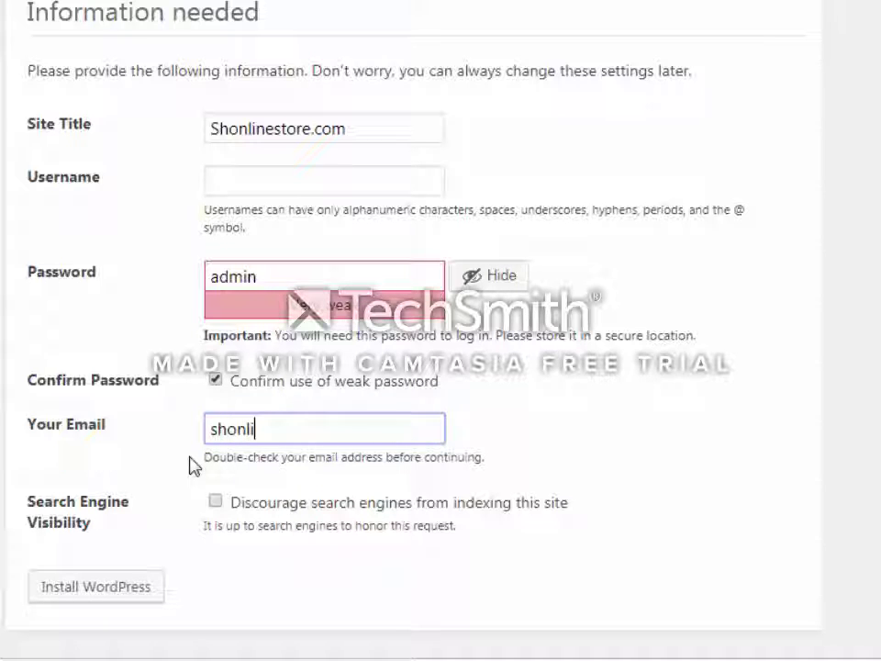
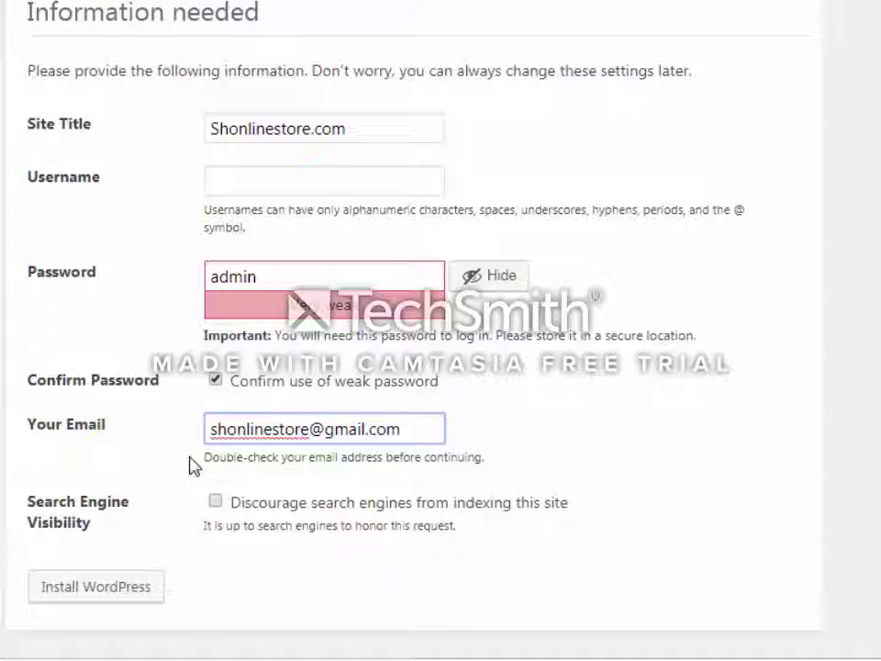
{"action": "left_click", "coordinate": [126, 599]}
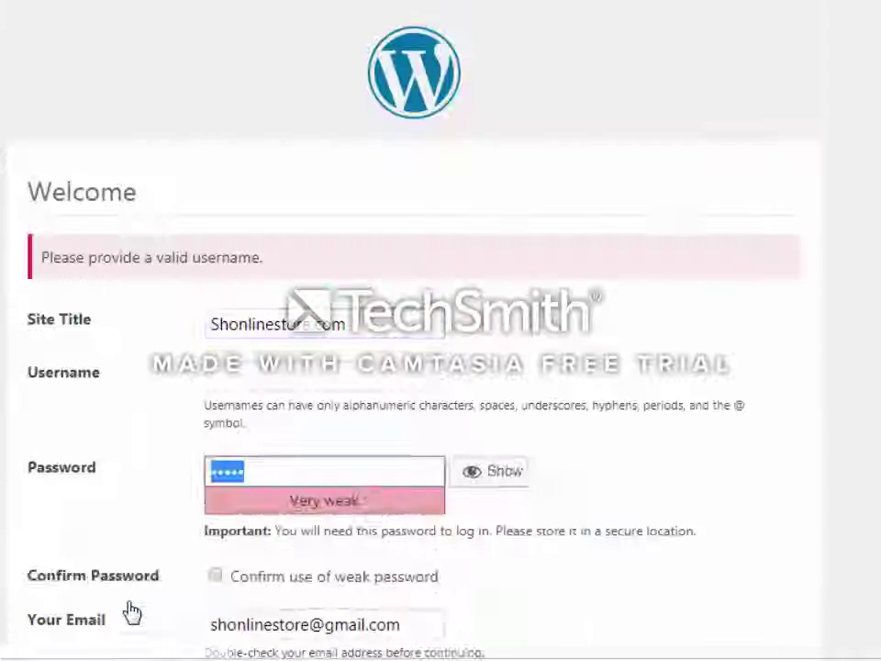
Confirm use of a weak password and clear the password field
{"action": "left_click", "coordinate": [254, 583]}
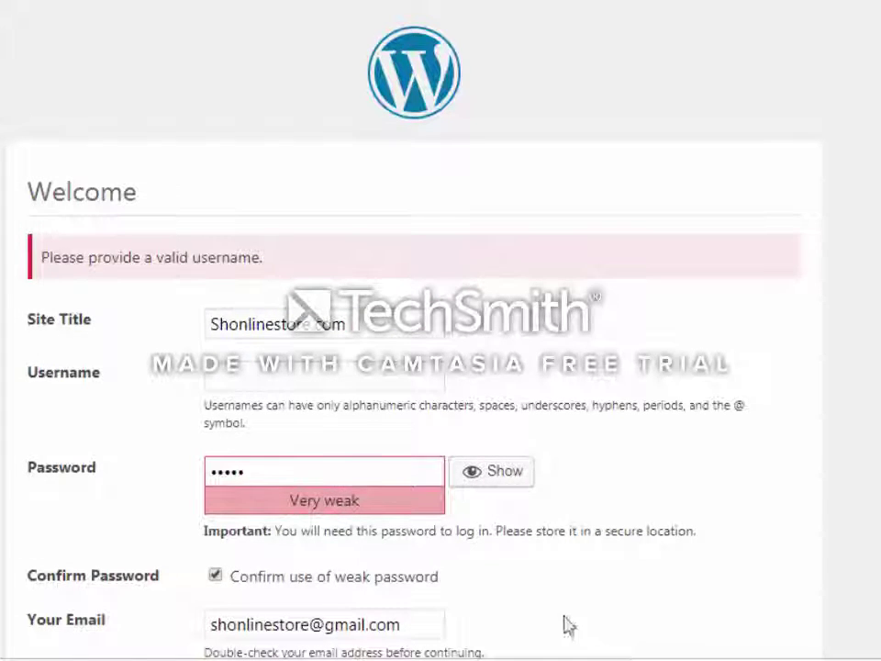
{"action": "scroll", "coordinate": [568, 624], "scroll_direction": "down", "scroll_amount": 2}
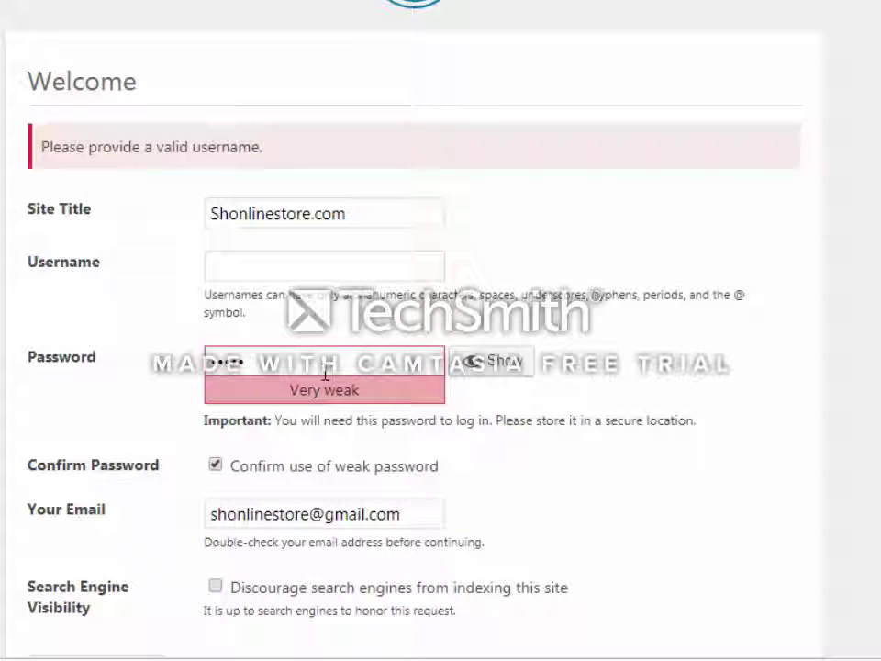
{"action": "double_click", "coordinate": [324, 373]}
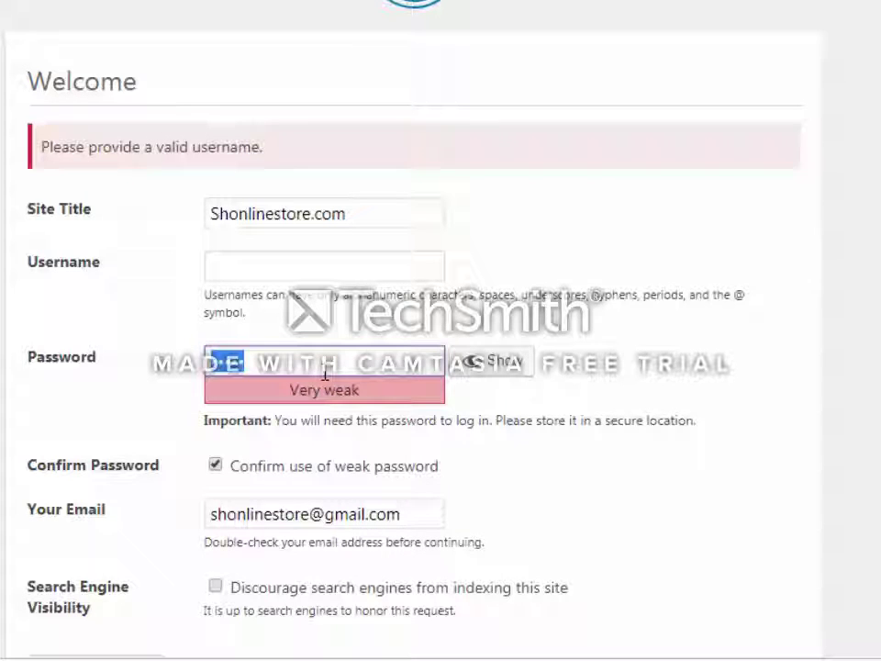
{"action": "left_click", "coordinate": [267, 368]}
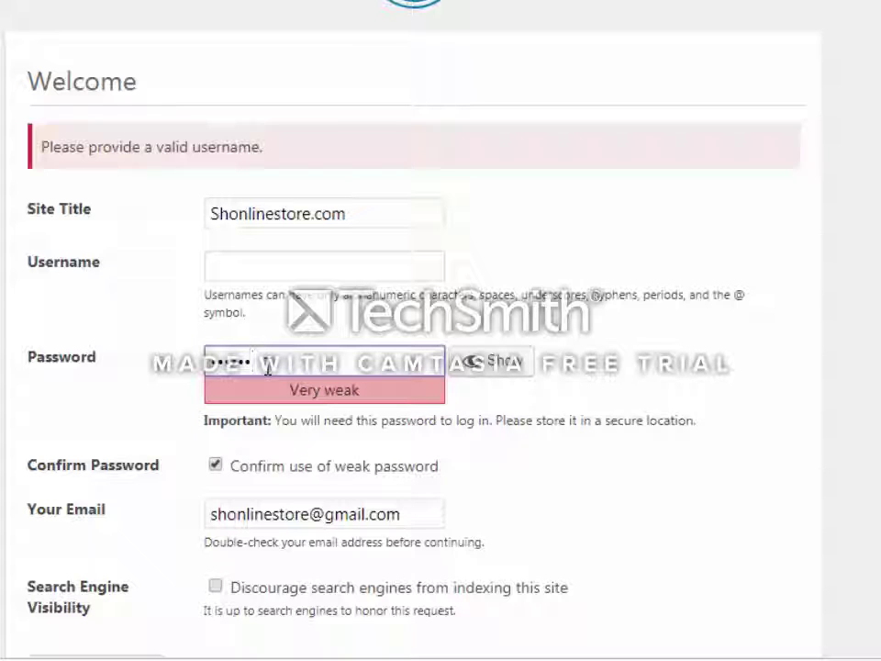
{"action": "type", "text": "•••••••••••••••••••••"}
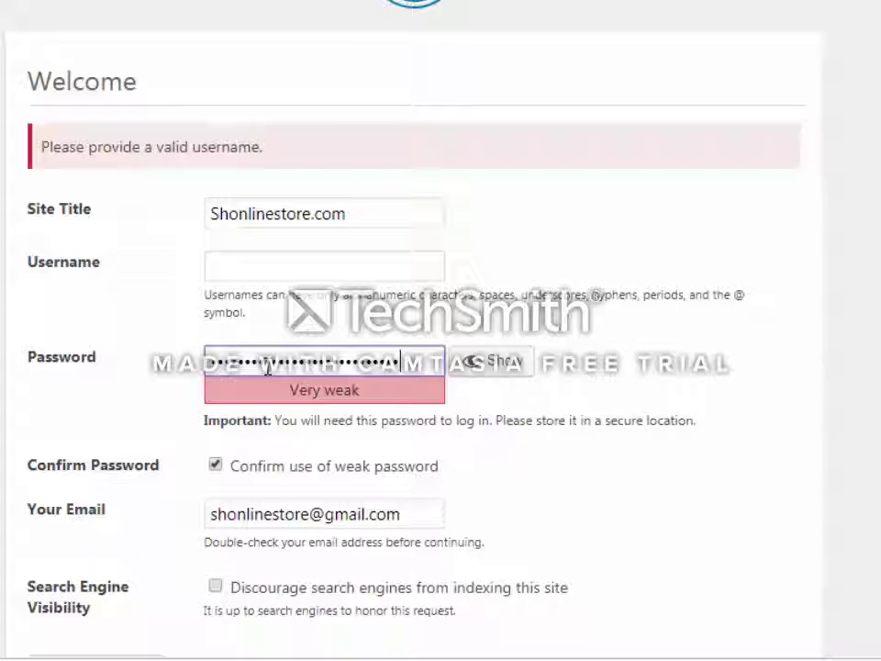
{"action": "key", "text": "BackSpace"}
{"action": "key", "text": "BackSpace"}
{"action": "key", "text": "BackSpace"}
{"action": "key", "text": "BackSpace"}
{"action": "key", "text": "BackSpace"}
{"action": "key", "text": "BackSpace"}
{"action": "key", "text": "BackSpace"}
{"action": "key", "text": "BackSpace"}
{"action": "key", "text": "BackSpace"}
{"action": "key", "text": "BackSpace"}
{"action": "key", "text": "BackSpace"}
{"action": "key", "text": "BackSpace"}
{"action": "key", "text": "BackSpace"}
{"action": "key", "text": "BackSpace"}
{"action": "key", "text": "BackSpace"}
{"action": "key", "text": "BackSpace"}
{"action": "key", "text": "BackSpace"}
{"action": "key", "text": "BackSpace"}
{"action": "key", "text": "BackSpace"}
{"action": "key", "text": "BackSpace"}
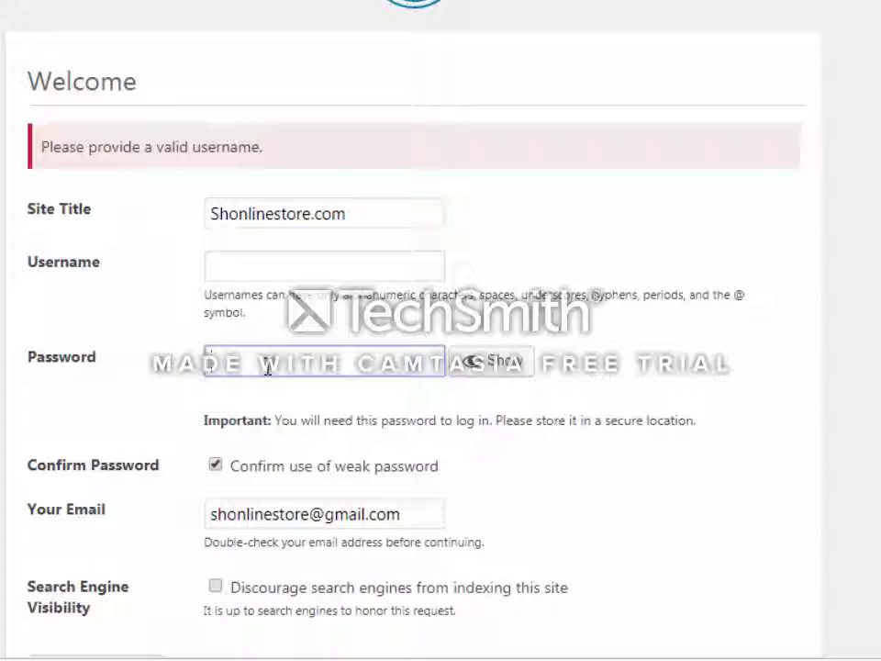
Enter username admin and a new password, discourage search engine indexing, and install WordPress
{"action": "left_click", "coordinate": [285, 272]}
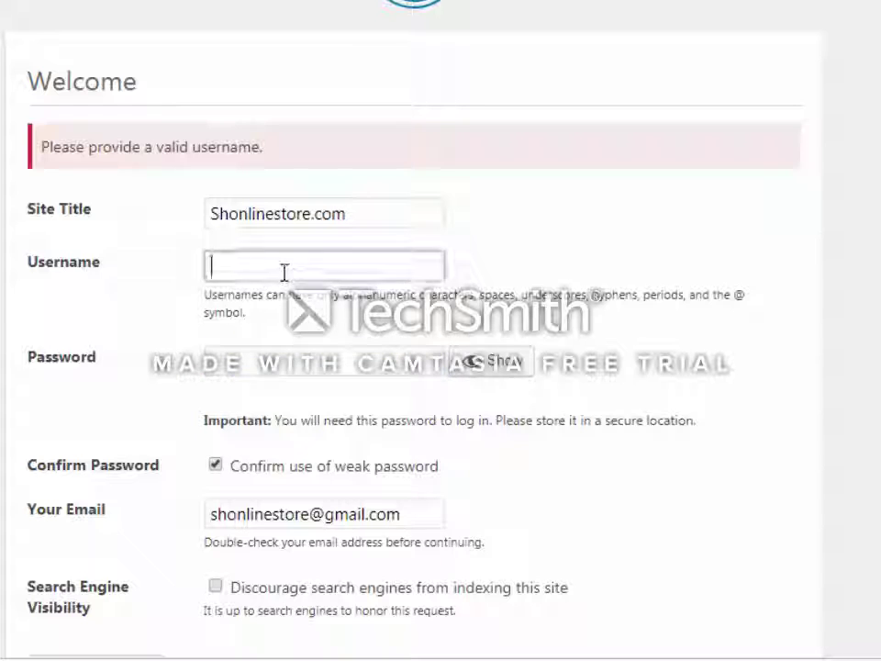
{"action": "type", "text": "admin"}
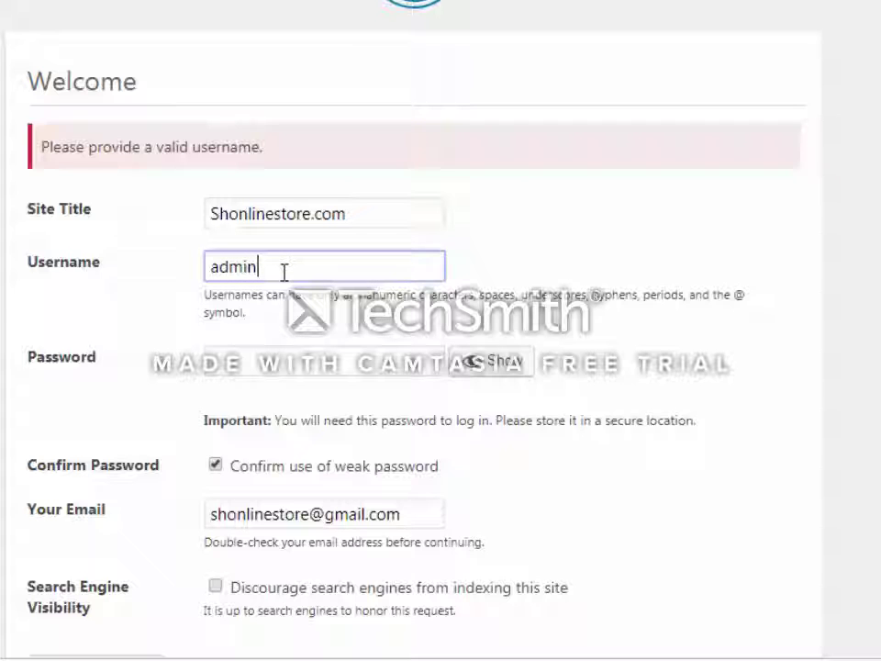
{"action": "left_click", "coordinate": [217, 367]}
{"action": "type", "text": "adm"}
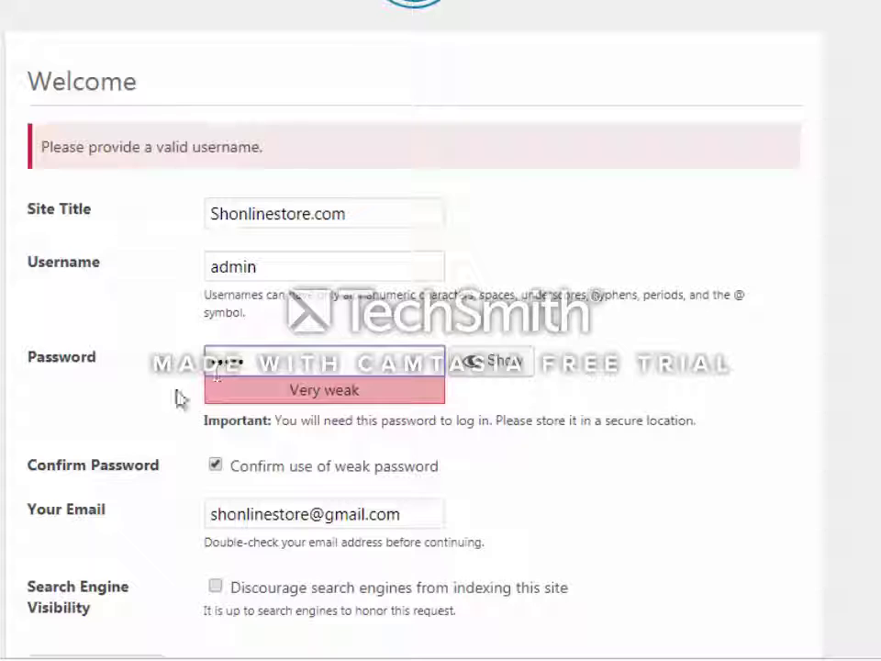
{"action": "left_click", "coordinate": [215, 585]}
{"action": "scroll", "coordinate": [66, 521], "scroll_direction": "down", "scroll_amount": 1}
{"action": "left_click", "coordinate": [158, 590]}
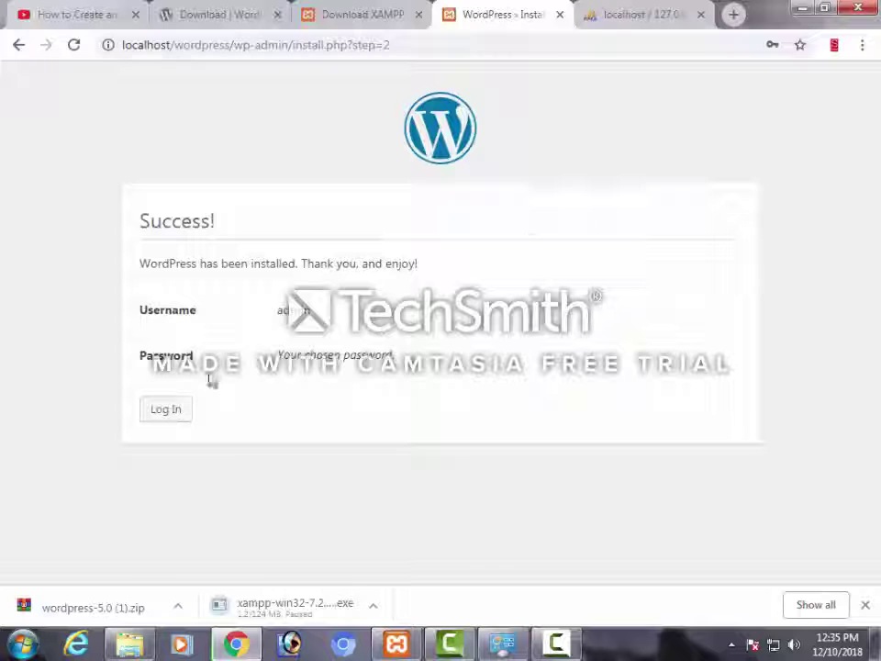
Log in on wp-login.php as admin with the account password
{"action": "left_click", "coordinate": [169, 409]}
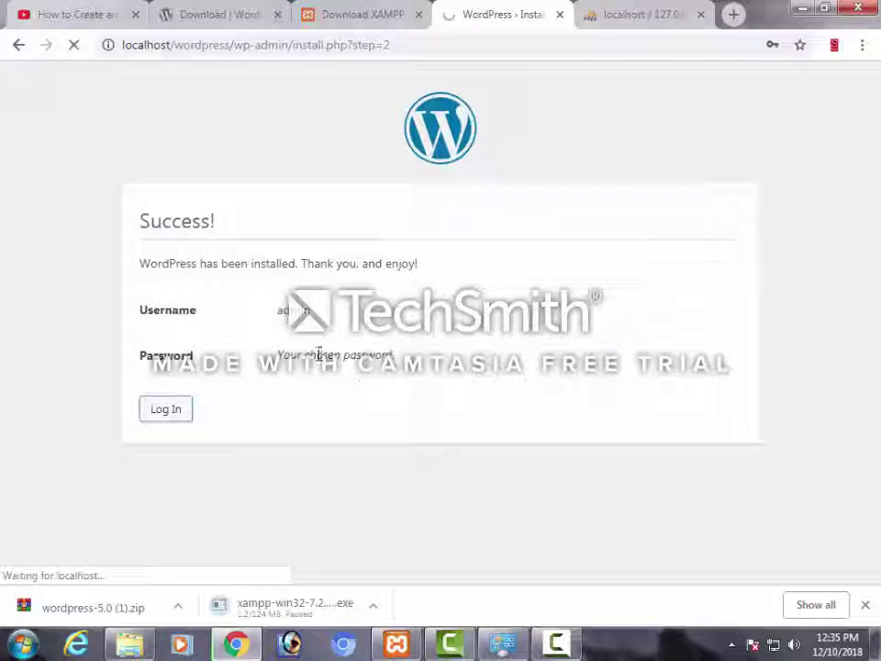
{"action": "type", "text": "a"}
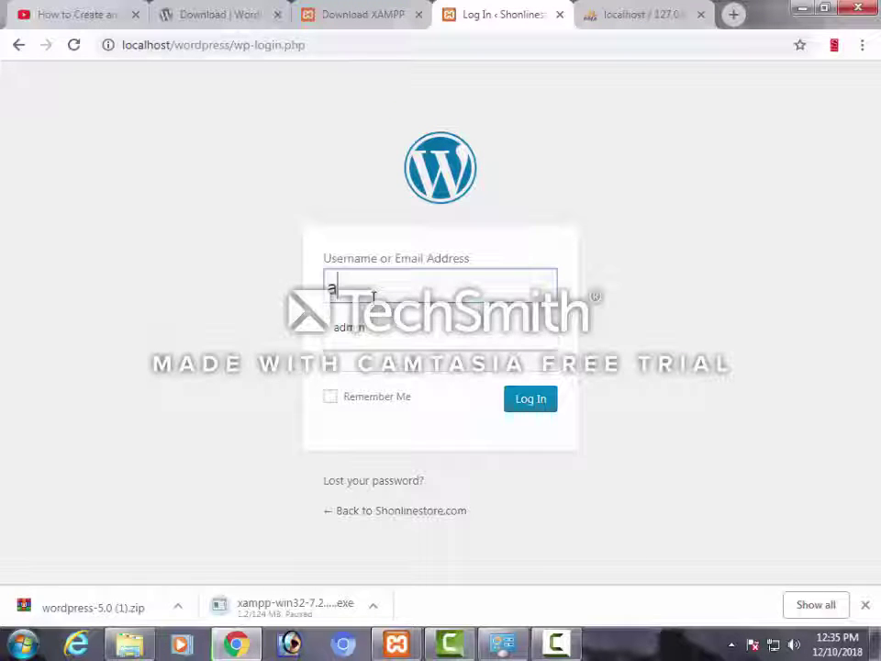
{"action": "type", "text": "dmin"}
{"action": "key", "text": "Tab"}
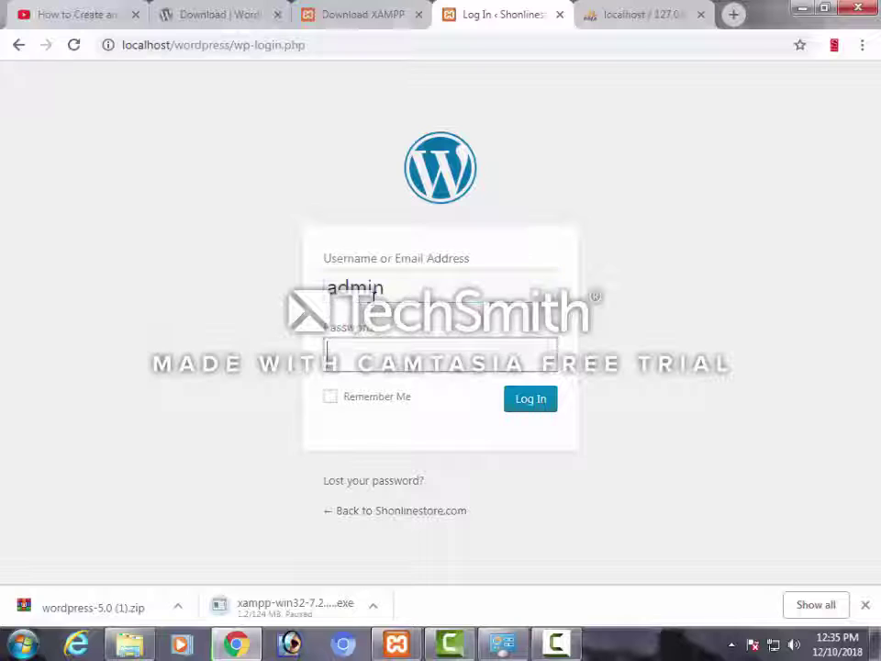
{"action": "type", "text": "••••••"}
{"action": "key", "text": "Return"}
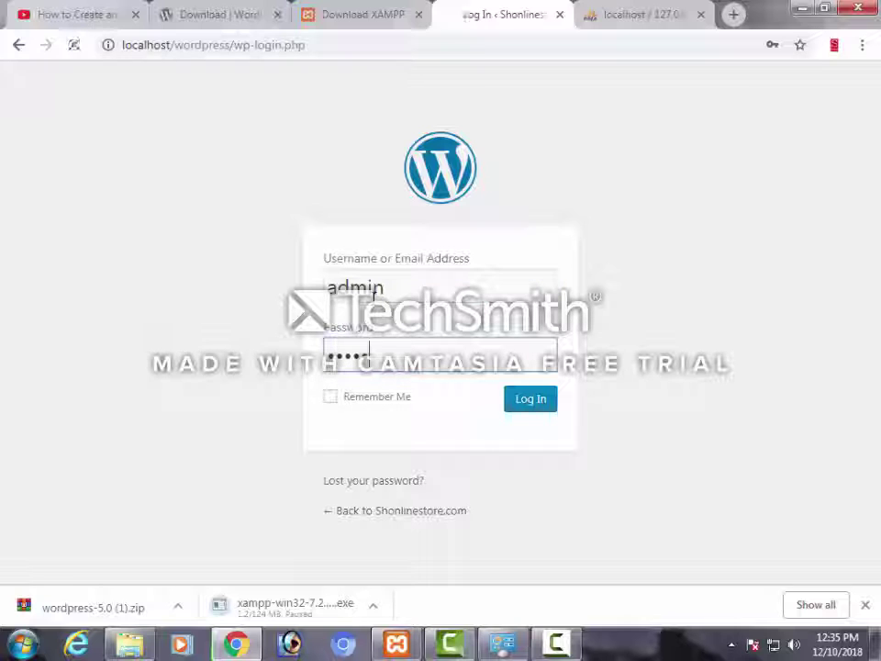